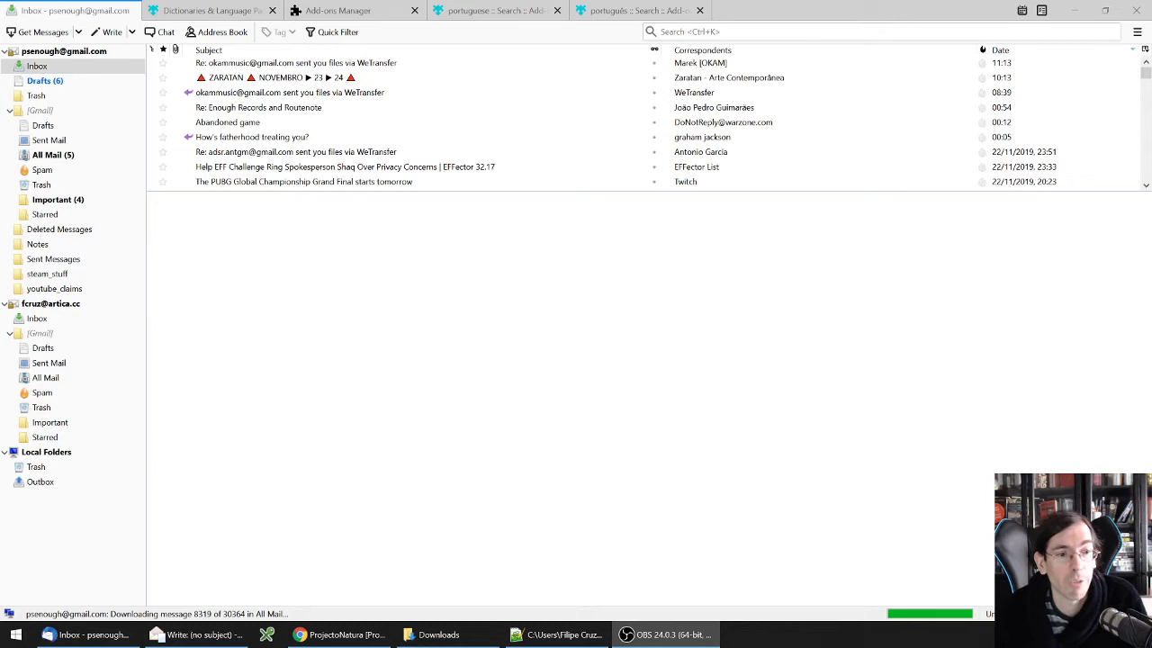
Check the draft's available spelling dictionaries, keeping Portuguese (Portugal) selected.
{"action": "left_click", "coordinate": [198, 635]}
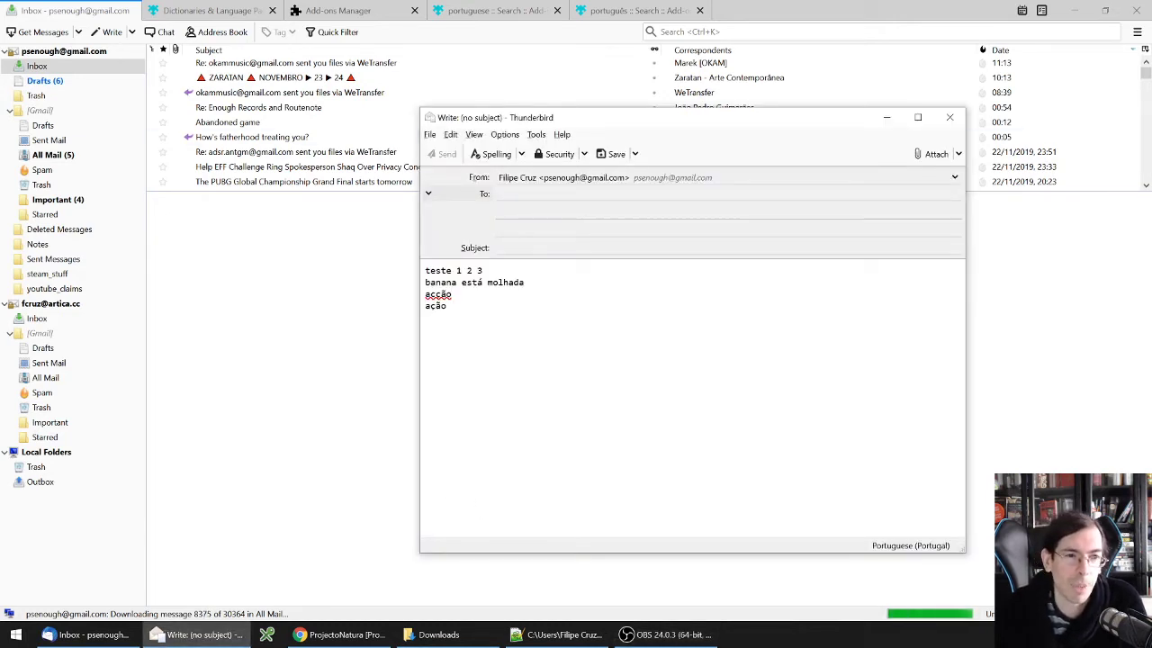
{"action": "left_click", "coordinate": [496, 154]}
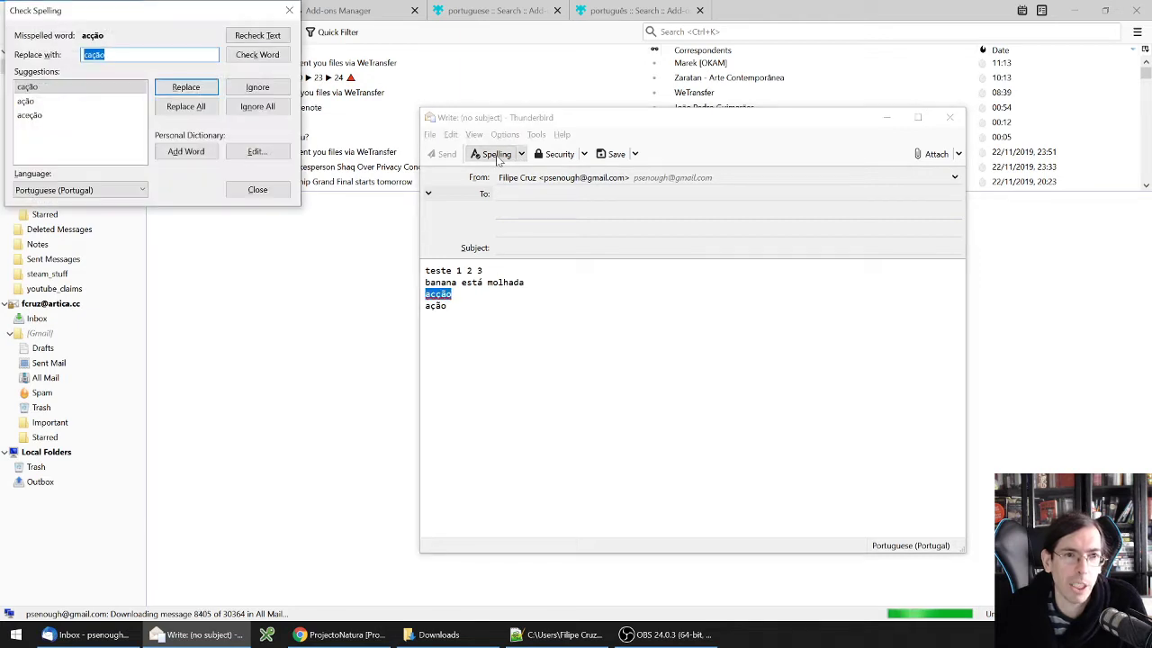
{"action": "left_click", "coordinate": [81, 190]}
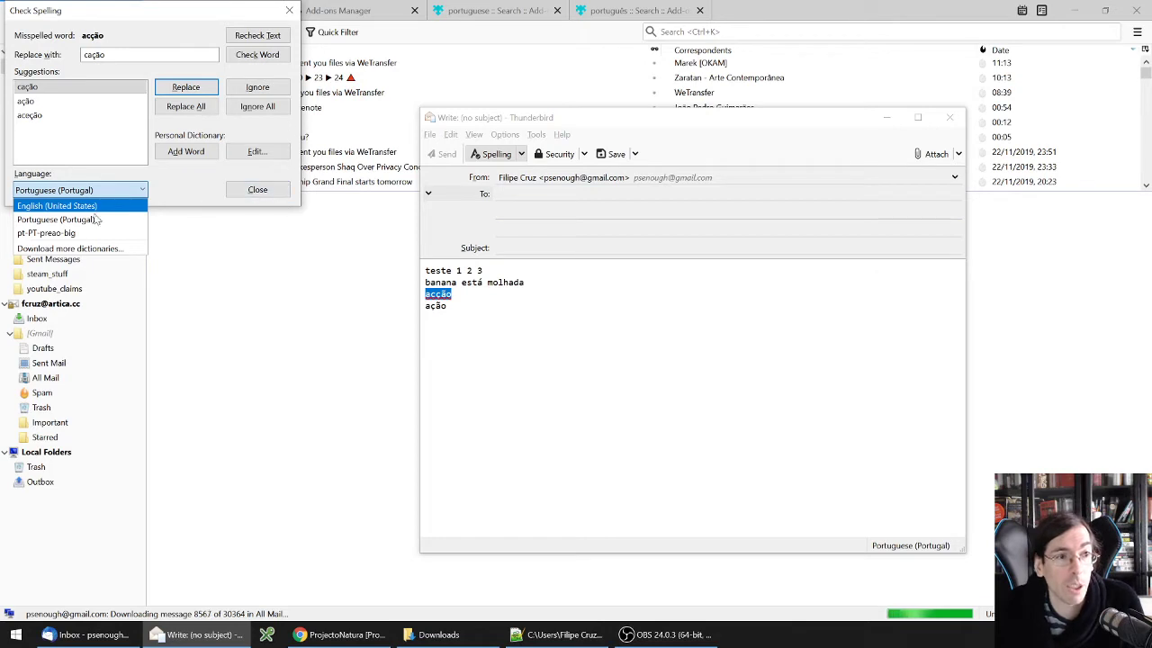
{"action": "left_click", "coordinate": [81, 189]}
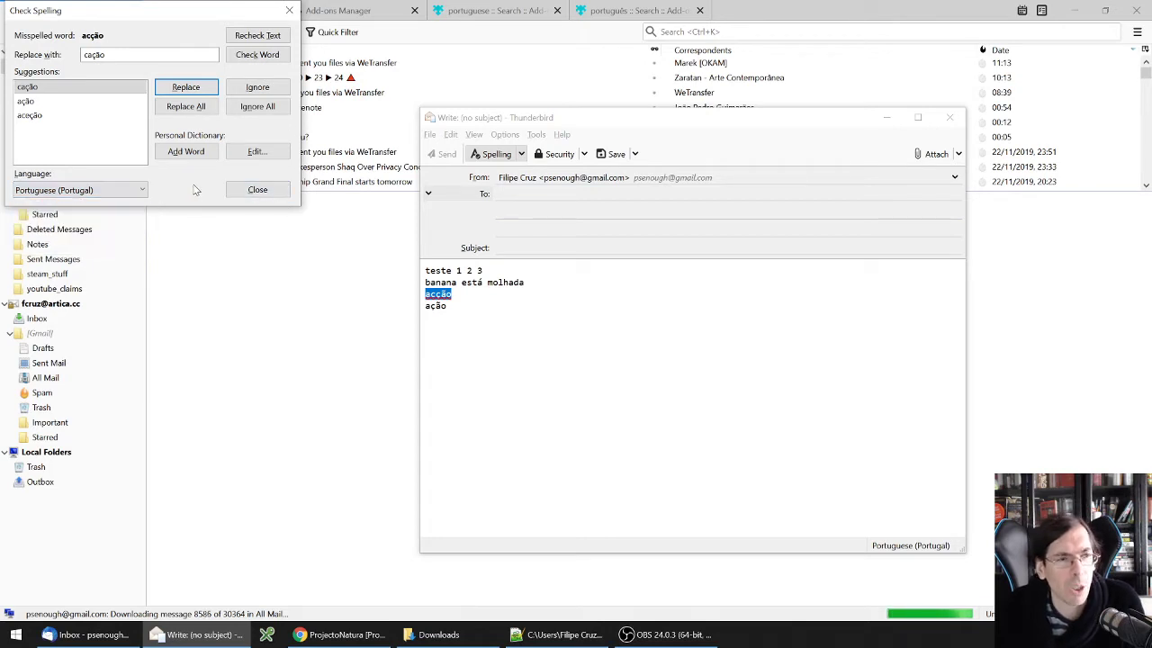
{"action": "left_click", "coordinate": [259, 190]}
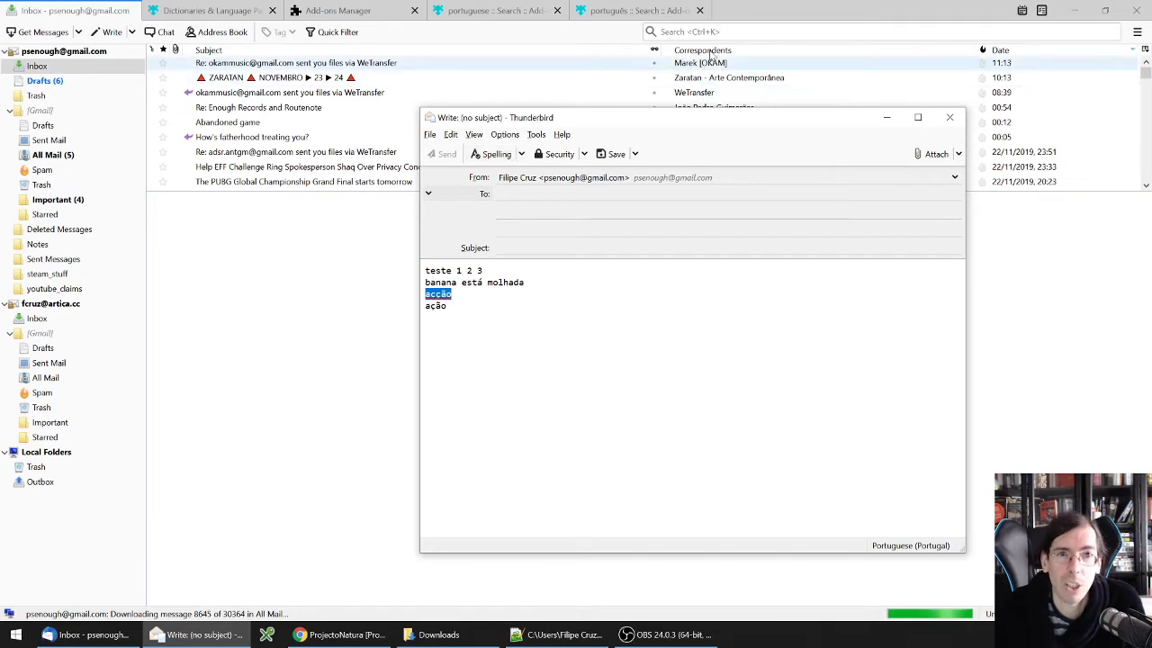
From Tools > Add-ons, search the add-ons website for 'português'.
{"action": "left_click", "coordinate": [756, 18]}
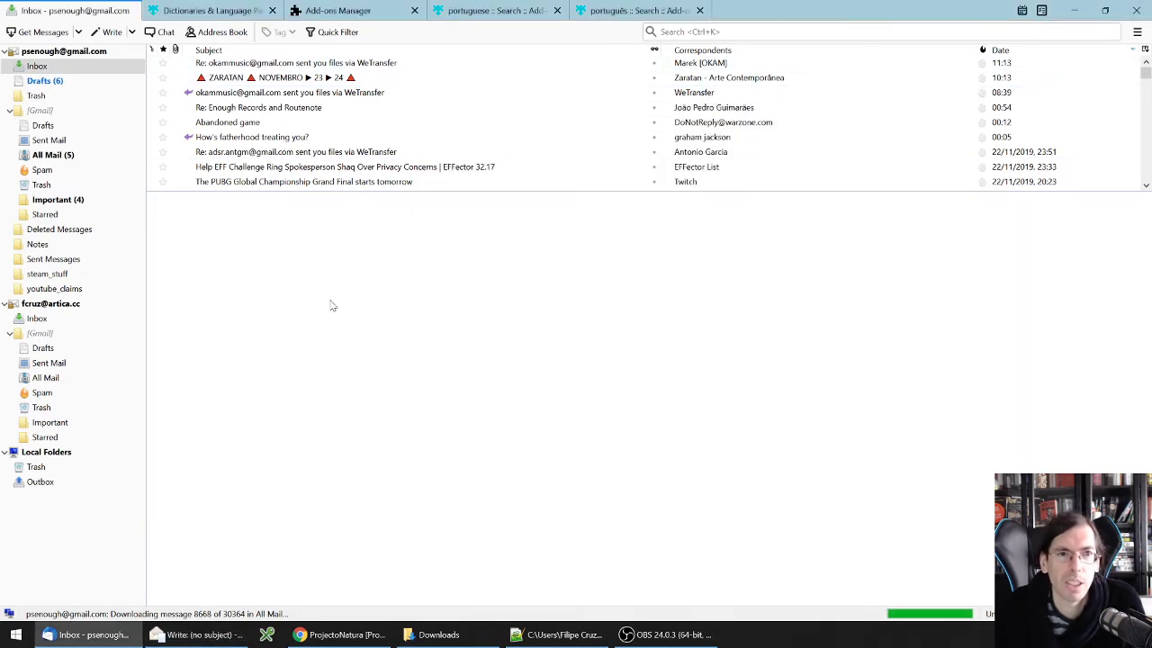
{"action": "key", "text": "alt"}
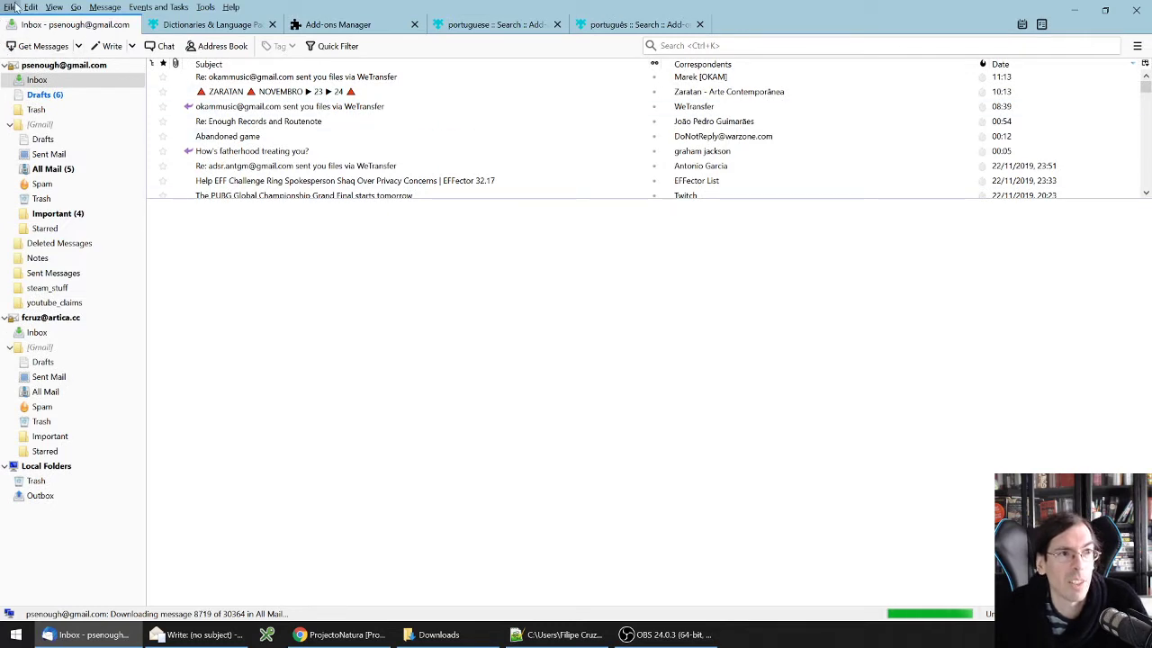
{"action": "left_click", "coordinate": [205, 7]}
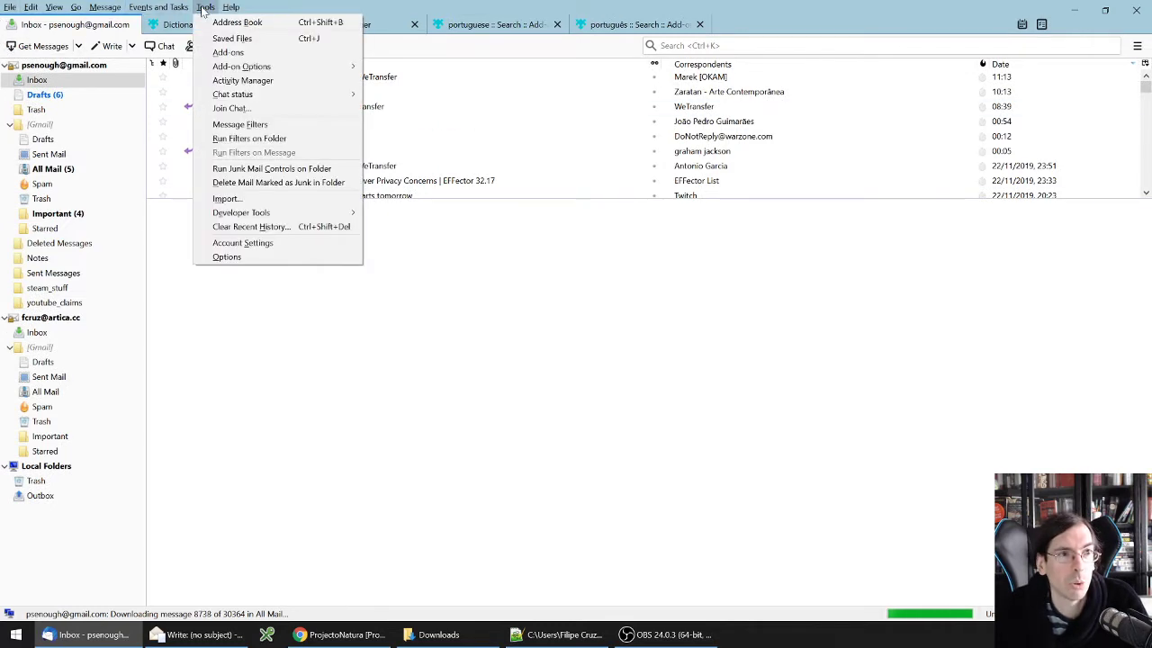
{"action": "left_click", "coordinate": [248, 54]}
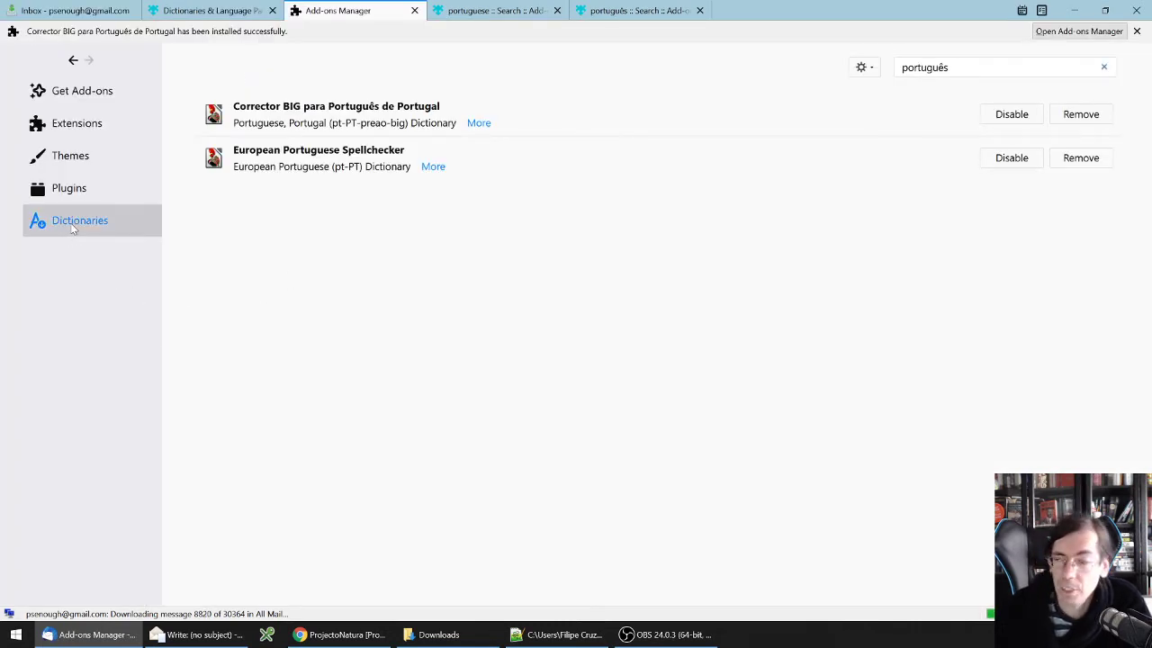
{"action": "left_click", "coordinate": [949, 67]}
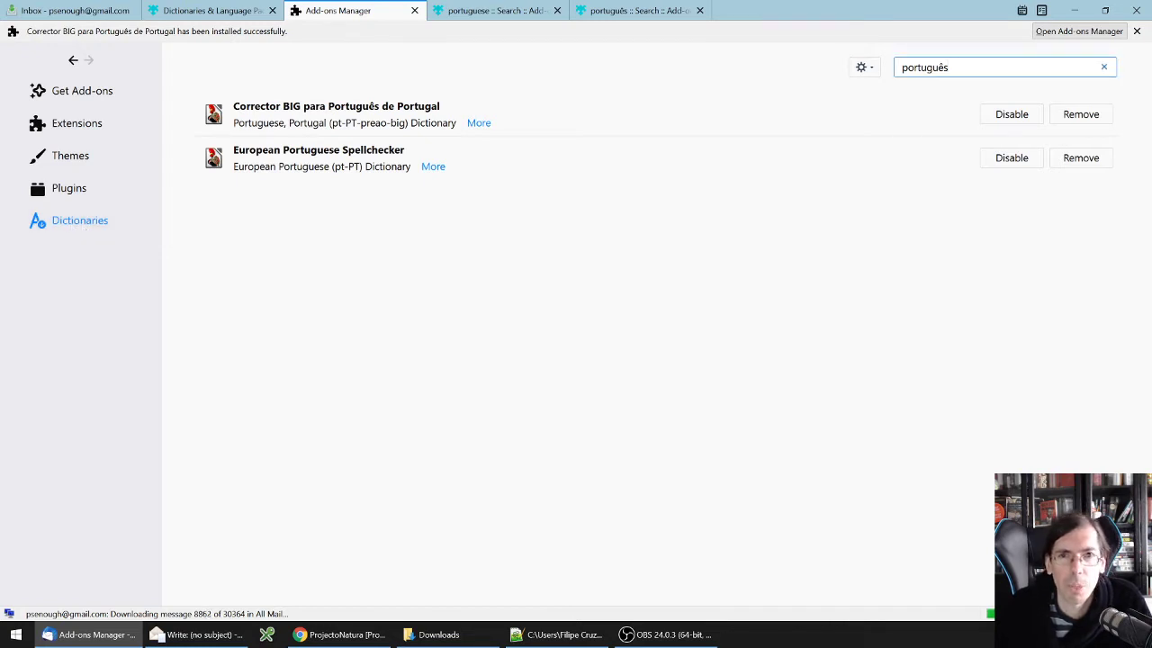
{"action": "key", "text": "Return"}
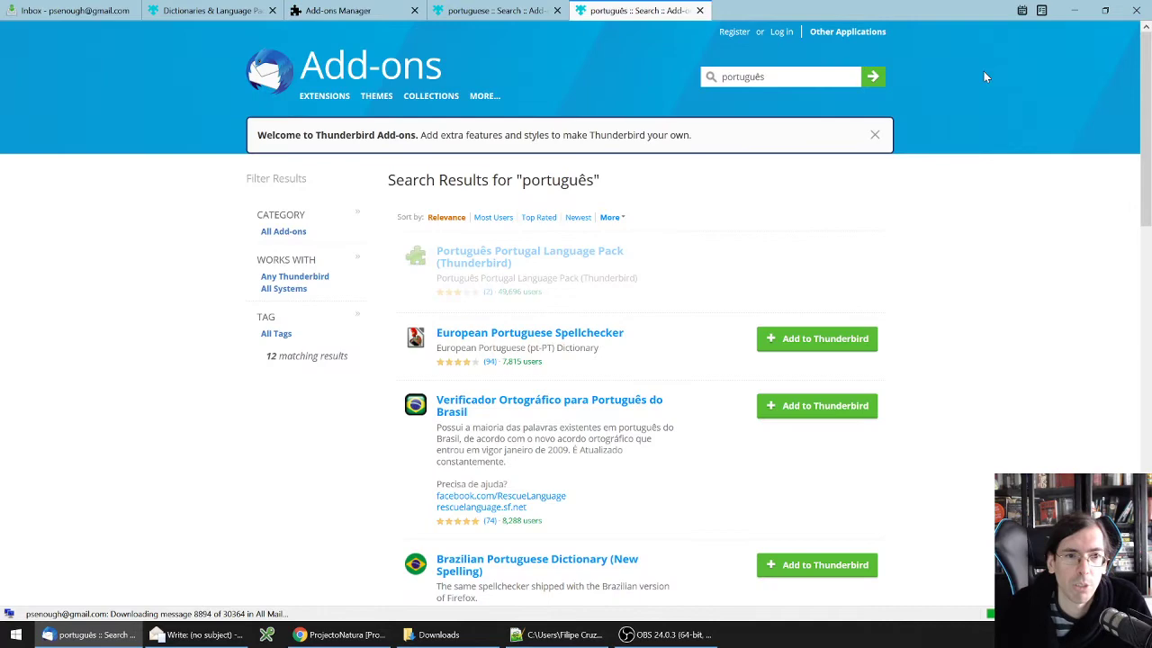
Browse the 'português' results and open the European Portuguese Spellchecker add-on page.
{"action": "scroll", "coordinate": [518, 466], "scroll_direction": "down", "scroll_amount": 2}
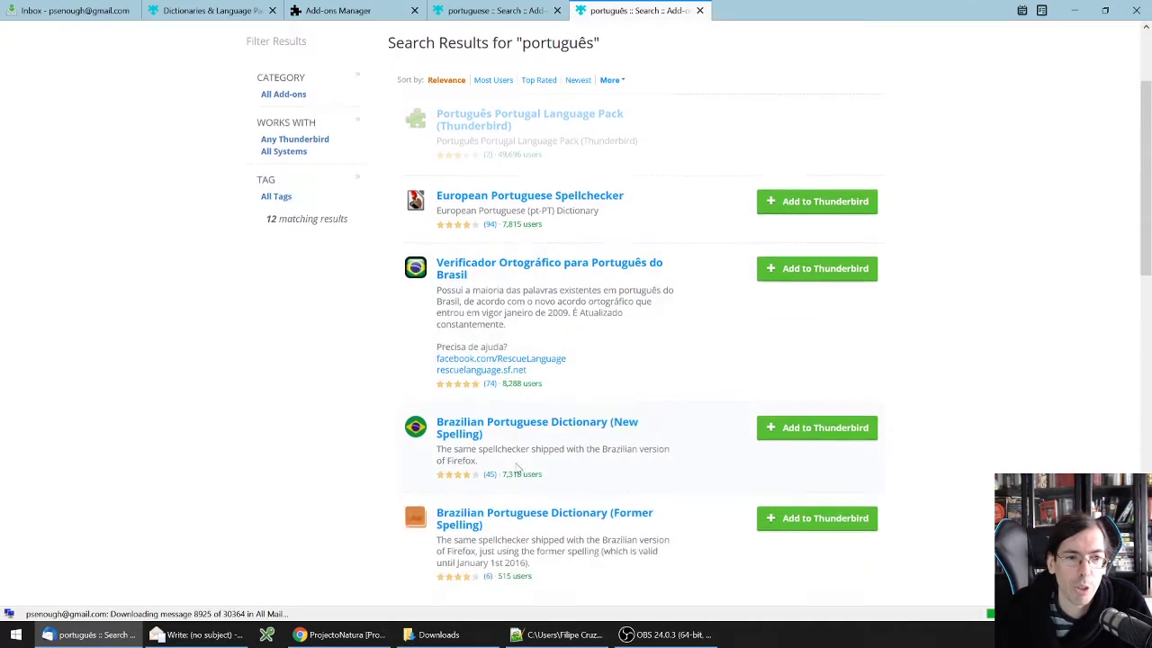
{"action": "scroll", "coordinate": [517, 466], "scroll_direction": "down", "scroll_amount": 3}
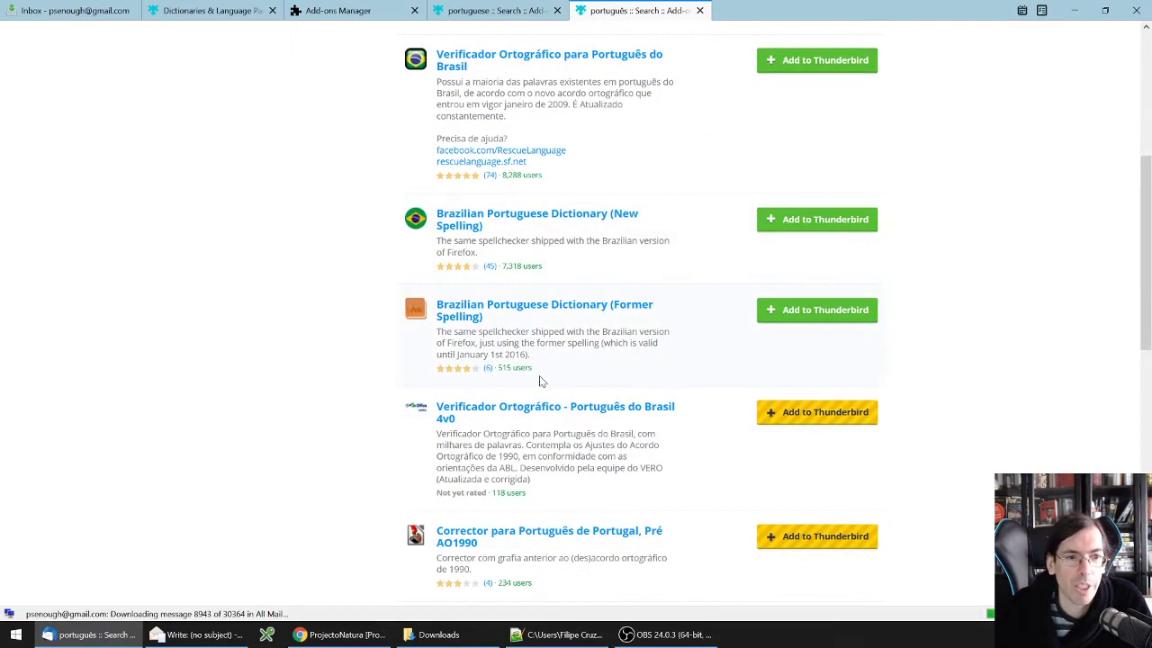
{"action": "scroll", "coordinate": [540, 381], "scroll_direction": "down", "scroll_amount": 1}
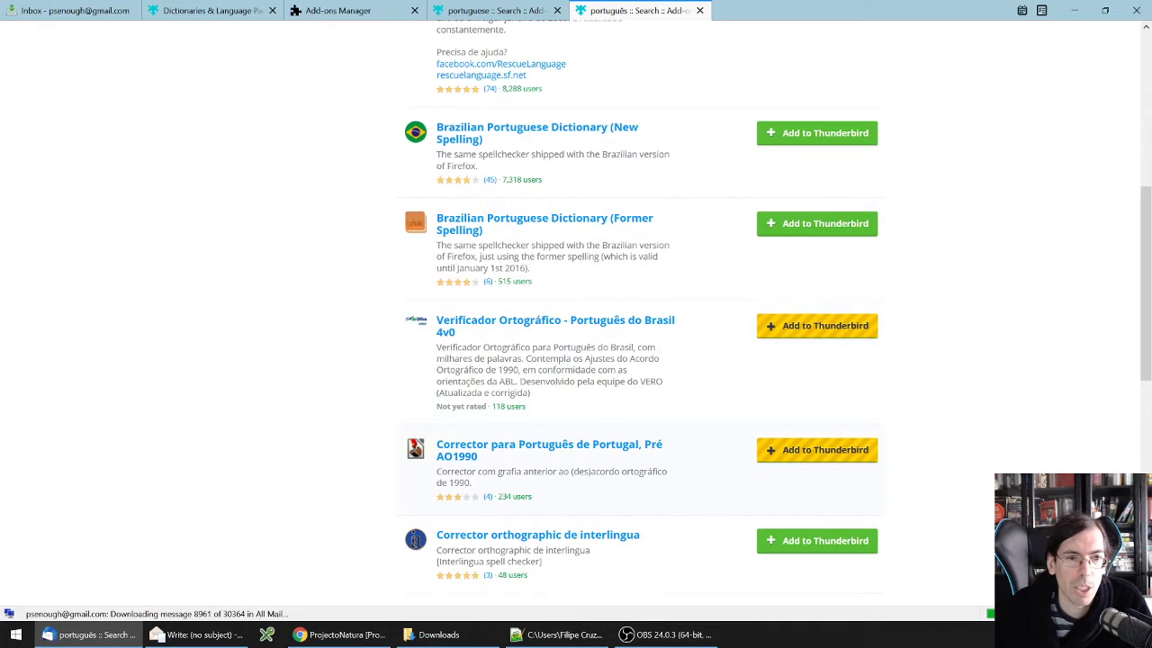
{"action": "scroll", "coordinate": [562, 476], "scroll_direction": "down", "scroll_amount": 1}
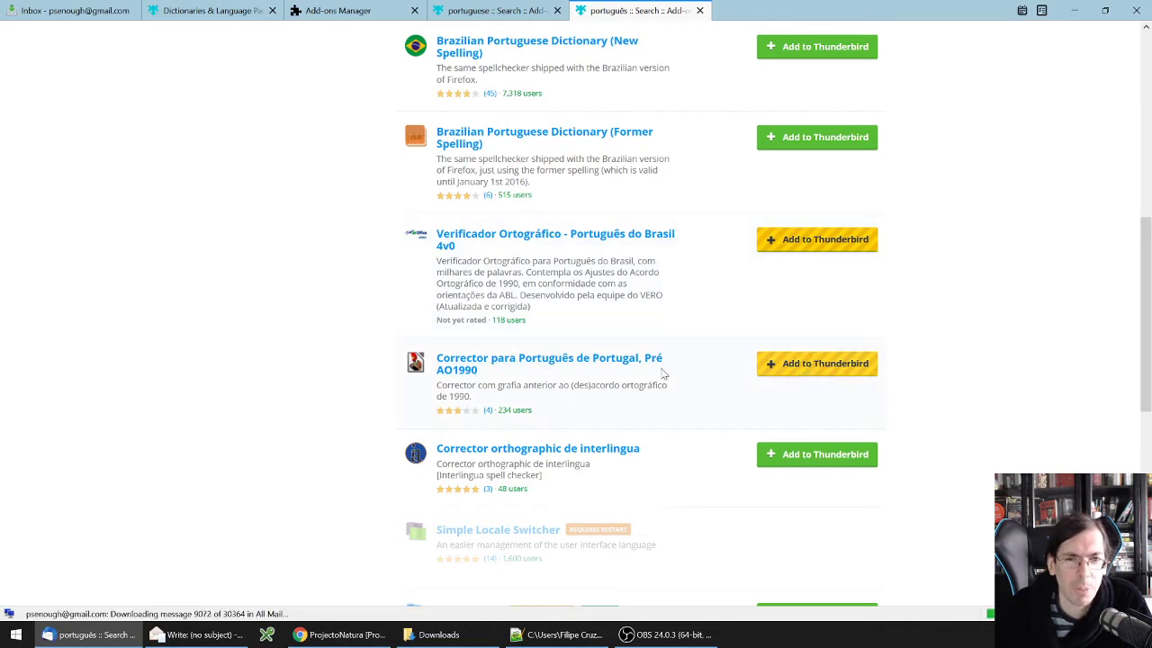
{"action": "scroll", "coordinate": [564, 399], "scroll_direction": "up", "scroll_amount": 10}
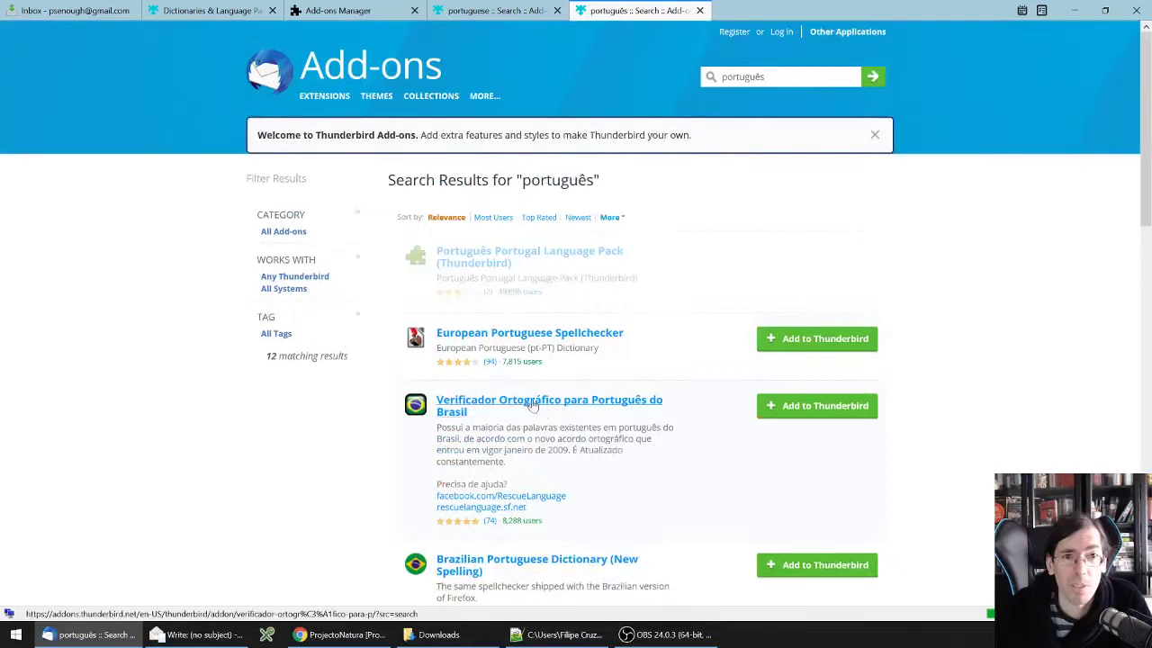
{"action": "left_click", "coordinate": [506, 335]}
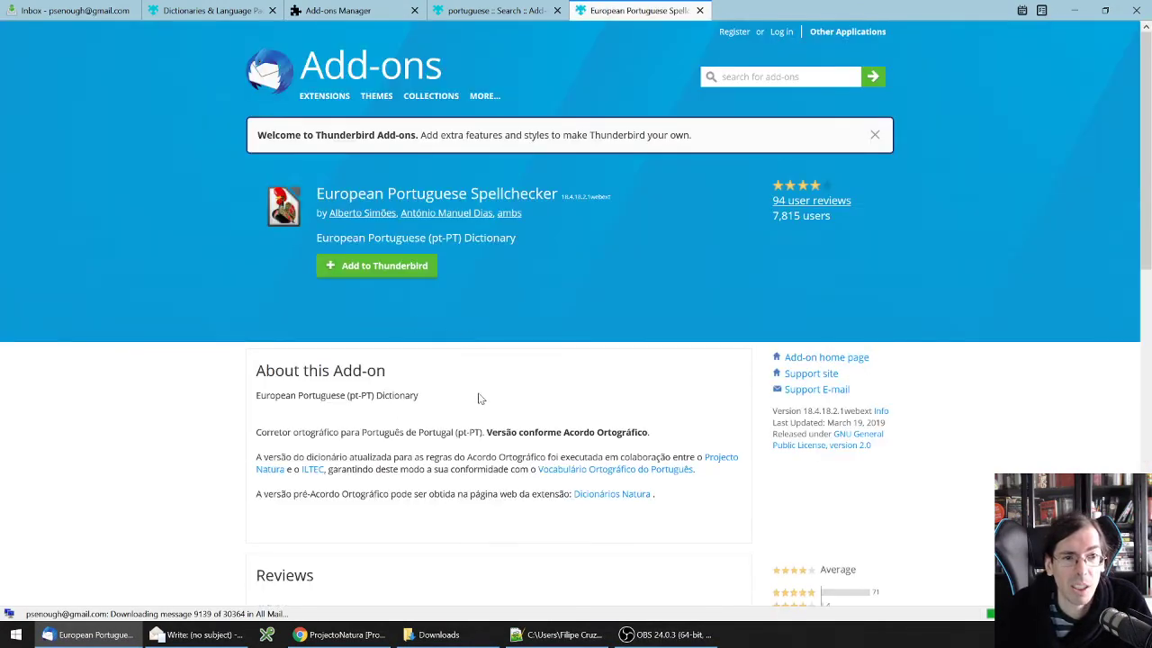
{"action": "scroll", "coordinate": [480, 399], "scroll_direction": "down", "scroll_amount": 2}
{"action": "scroll", "coordinate": [471, 326], "scroll_direction": "down", "scroll_amount": 3}
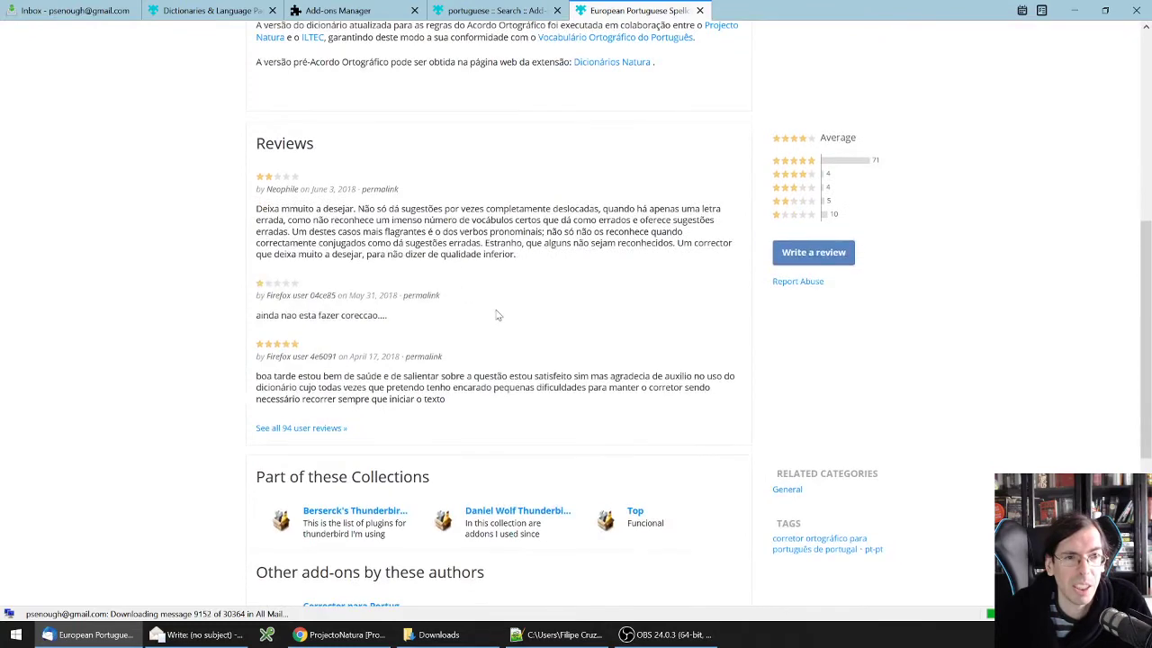
{"action": "scroll", "coordinate": [509, 275], "scroll_direction": "up", "scroll_amount": 3}
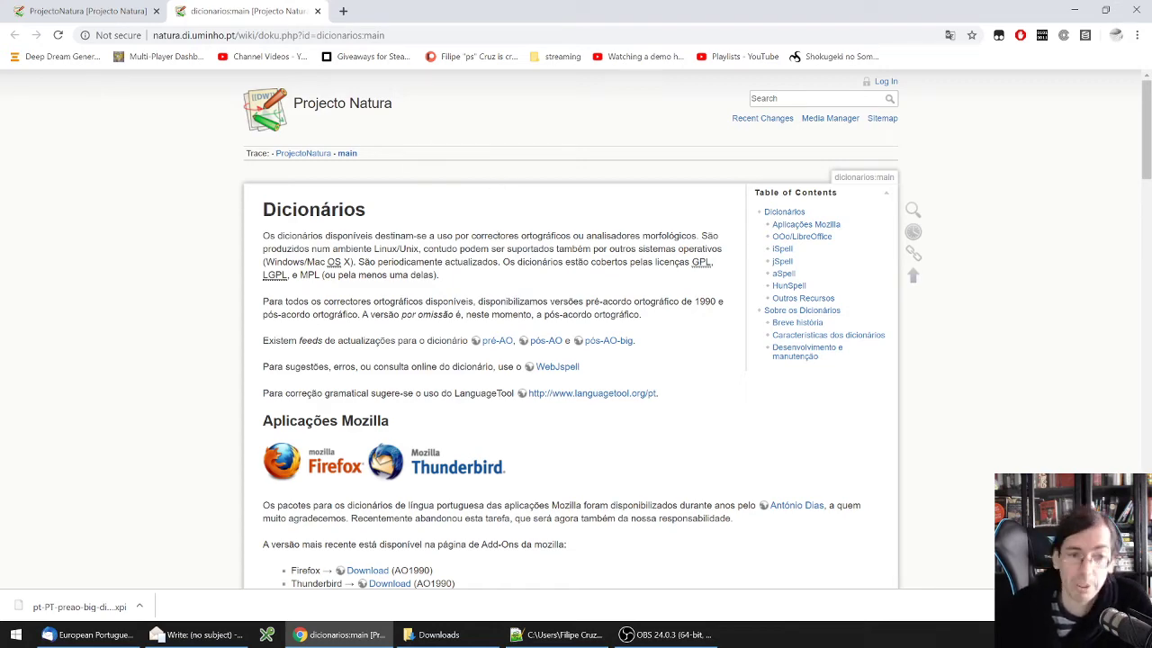
Save pt-PT-preao-big-dictionary-19.2.3.3.xpi from the PreAO1990 listing into Downloads.
{"action": "scroll", "coordinate": [432, 180], "scroll_direction": "down", "scroll_amount": 3}
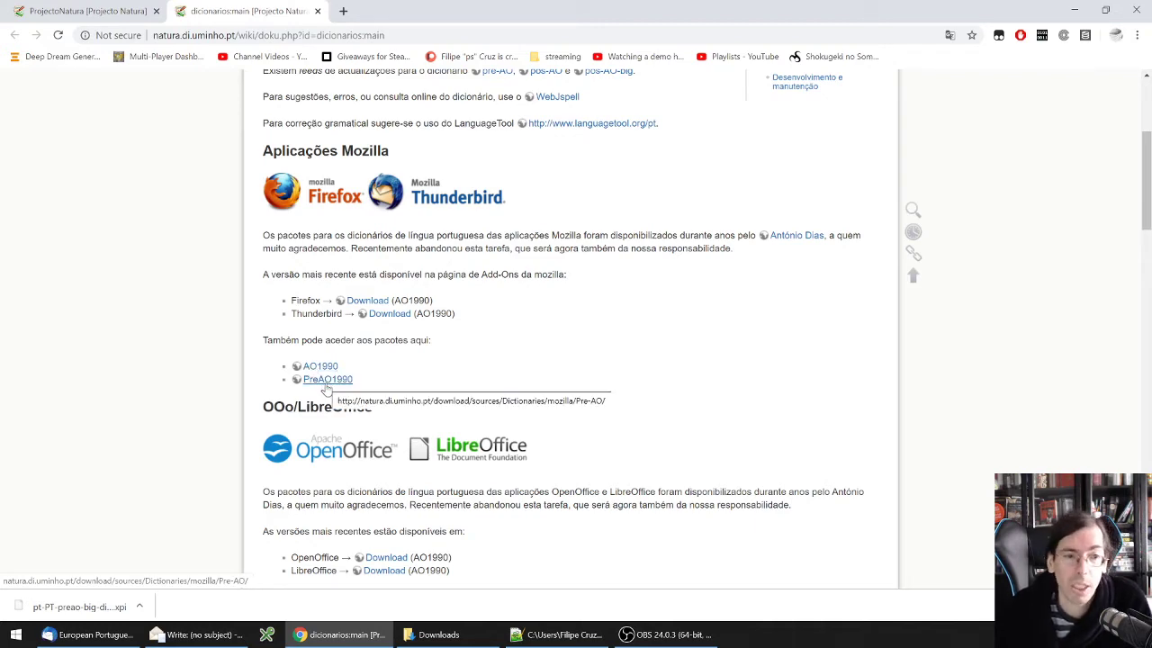
{"action": "left_click", "coordinate": [326, 386]}
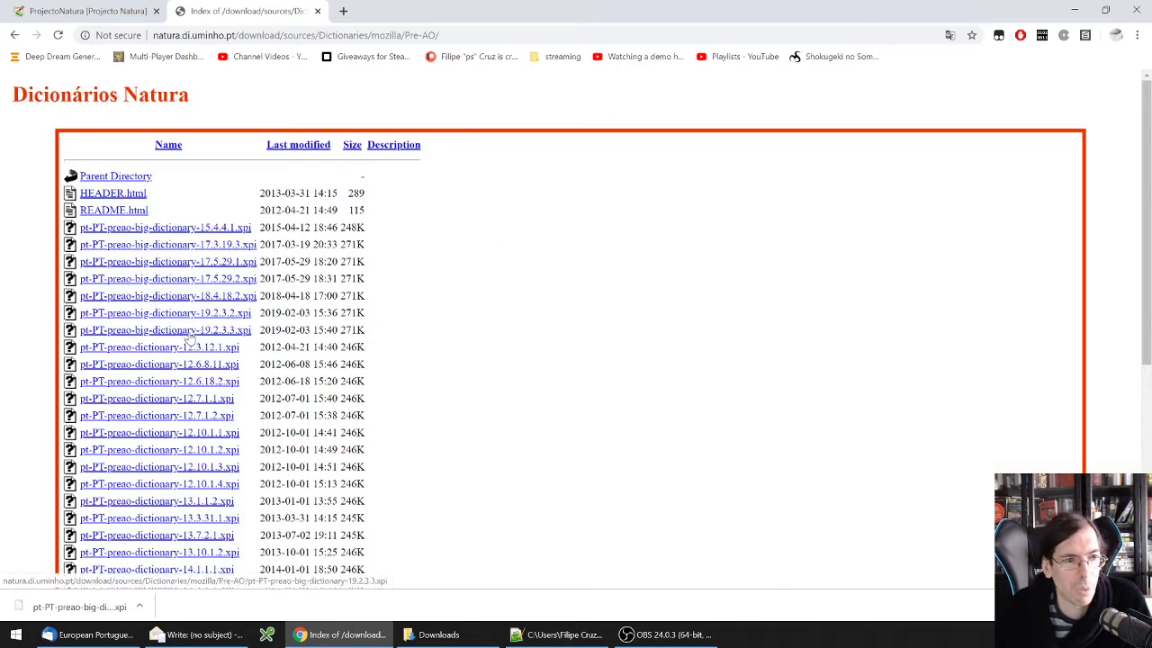
{"action": "right_click", "coordinate": [190, 335]}
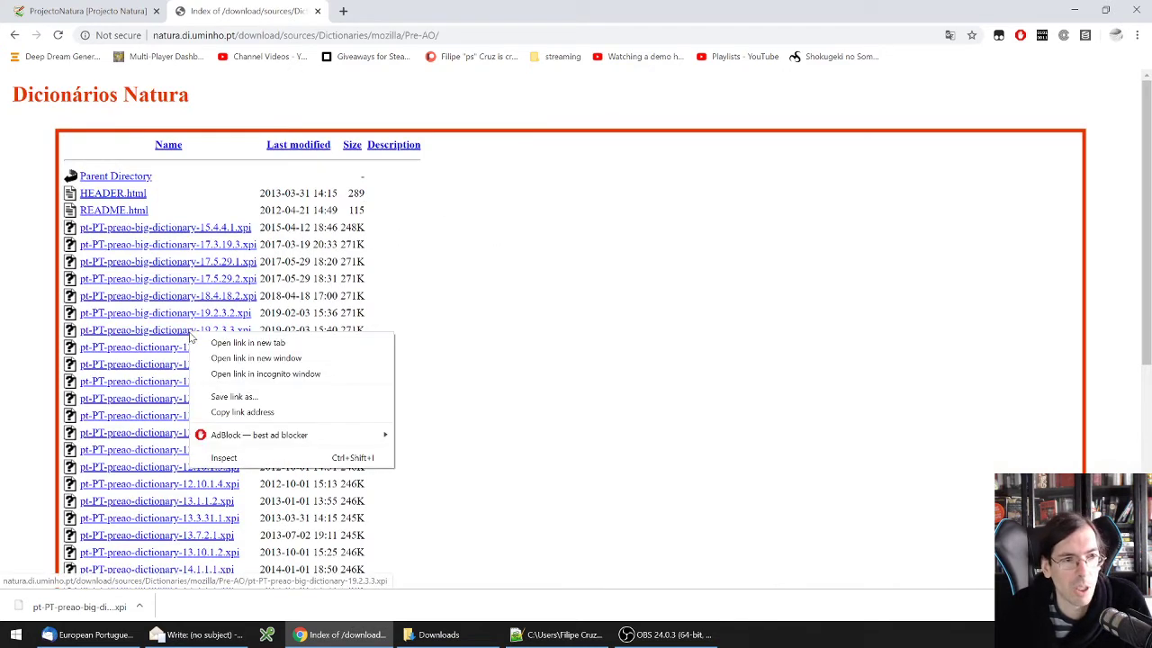
{"action": "left_click", "coordinate": [257, 398]}
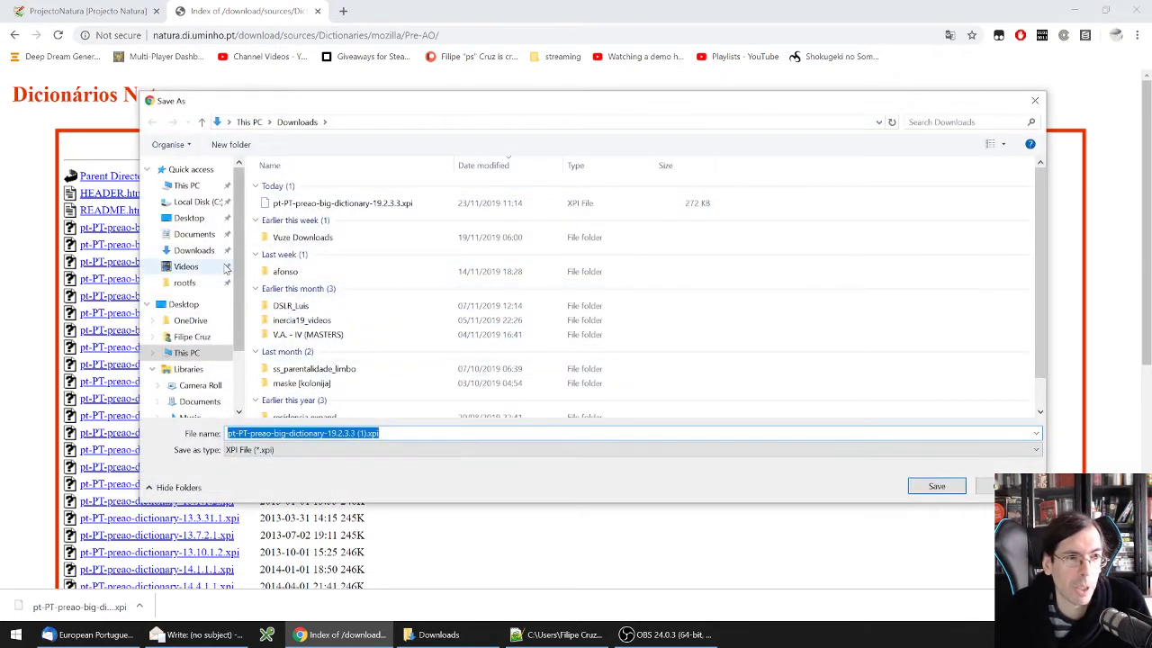
{"action": "left_click", "coordinate": [194, 251]}
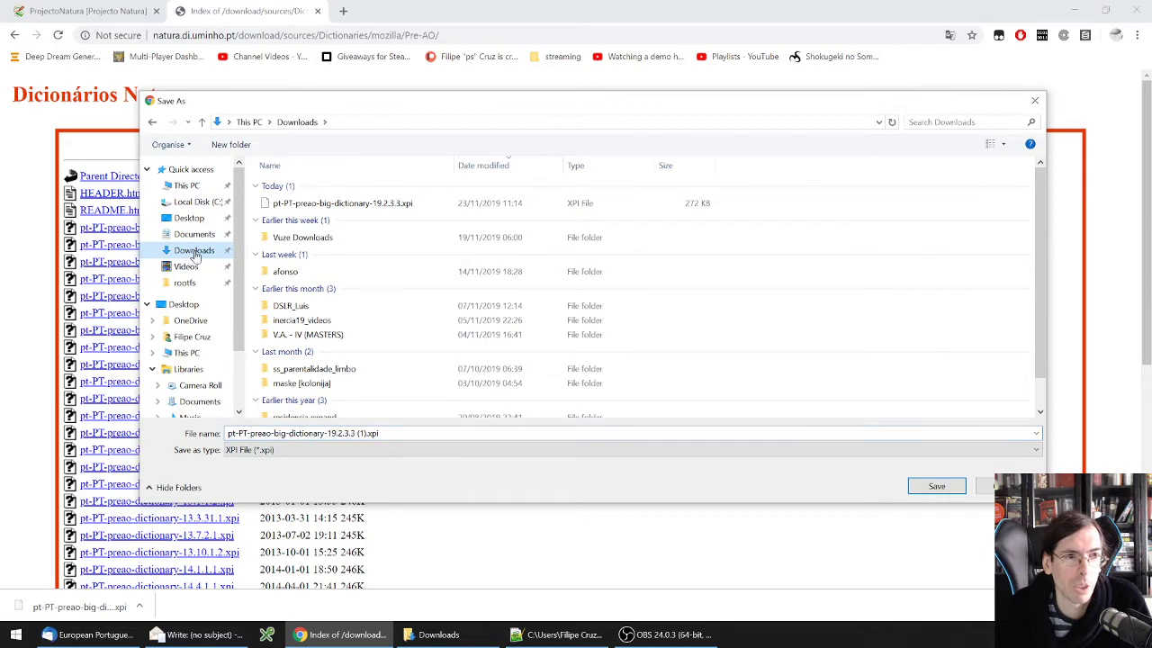
{"action": "left_click", "coordinate": [936, 488]}
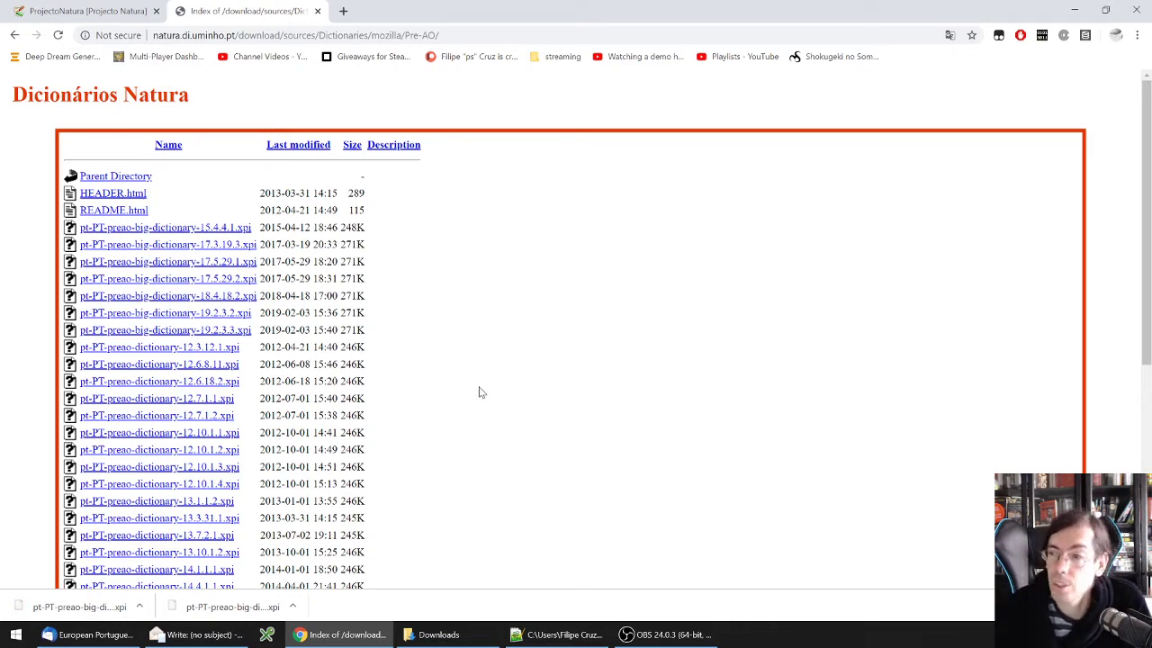
{"action": "left_click", "coordinate": [99, 635]}
{"action": "scroll", "coordinate": [355, 357], "scroll_direction": "up", "scroll_amount": 3}
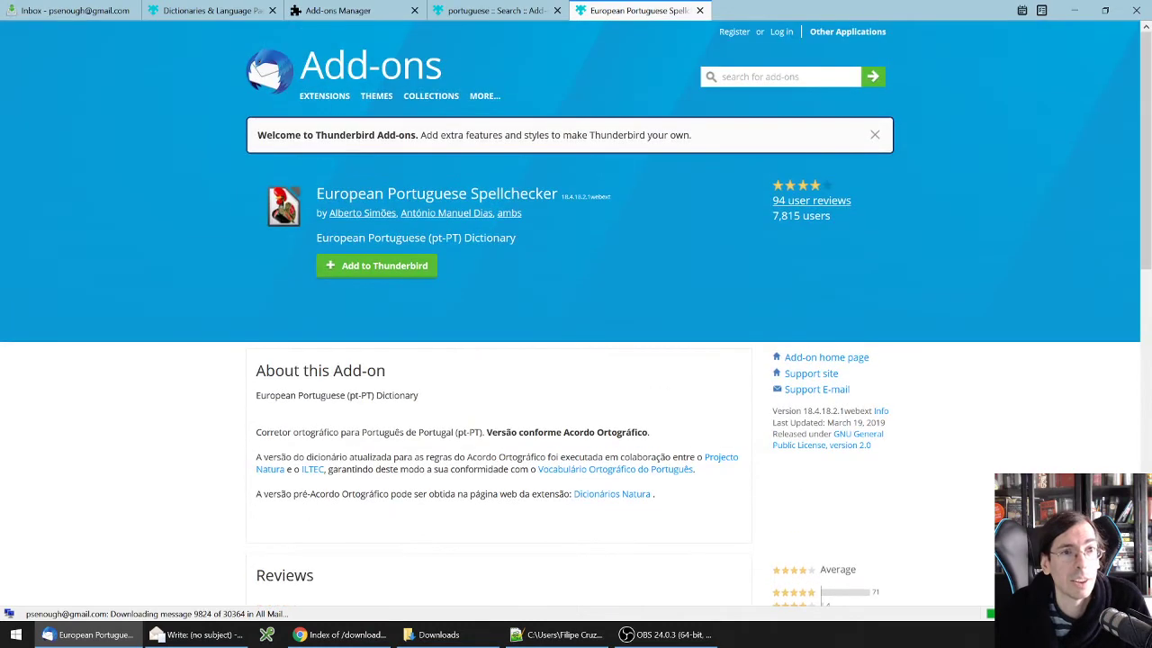
{"action": "left_click", "coordinate": [328, 18]}
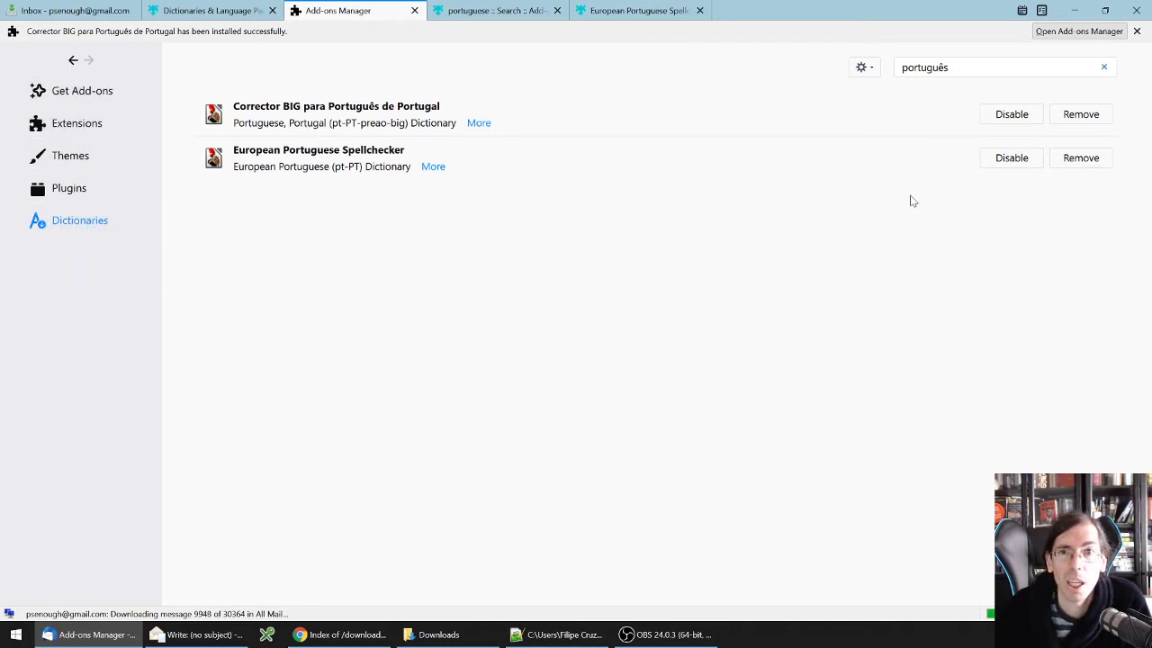
{"action": "left_click", "coordinate": [875, 71]}
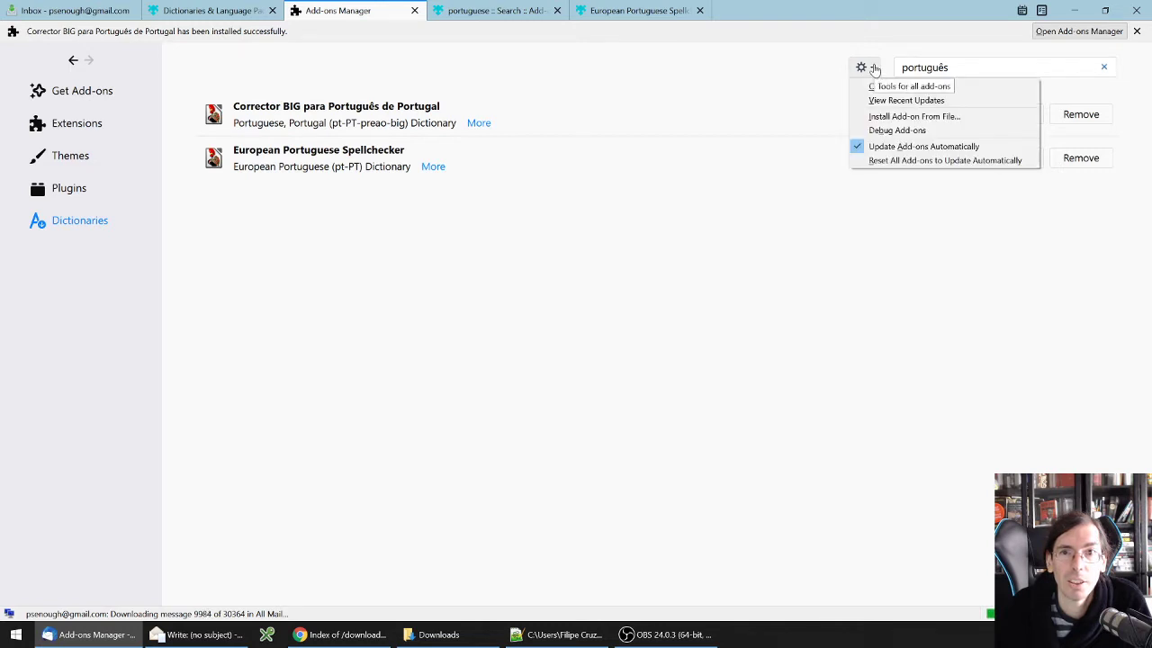
{"action": "left_click", "coordinate": [932, 121]}
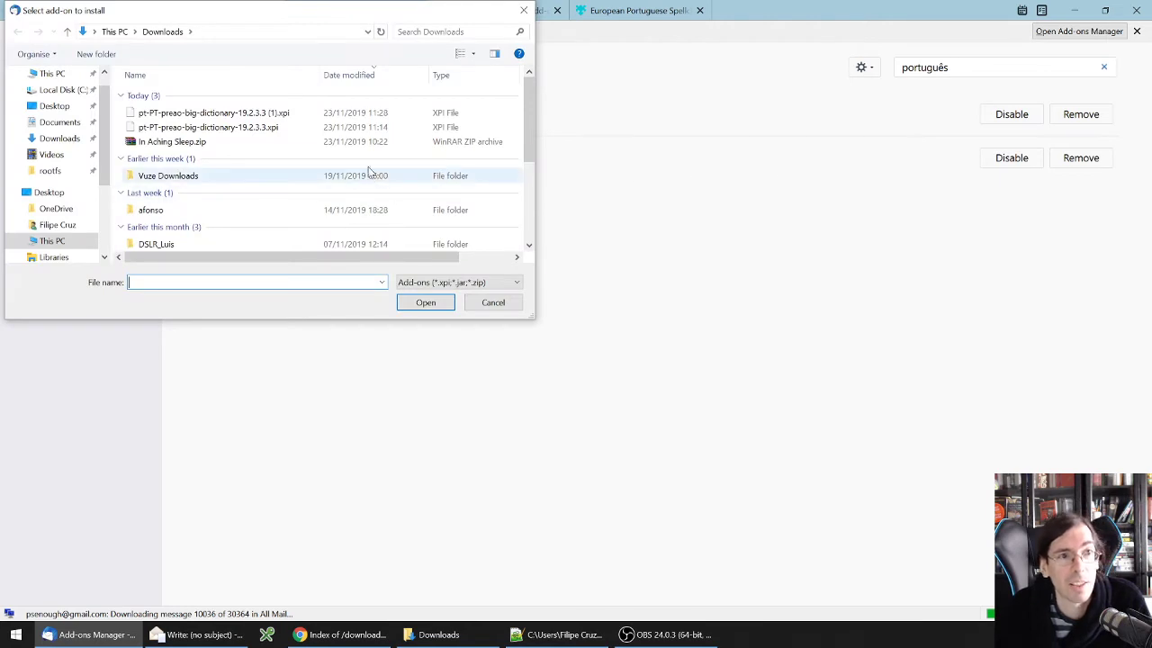
{"action": "left_click", "coordinate": [271, 131]}
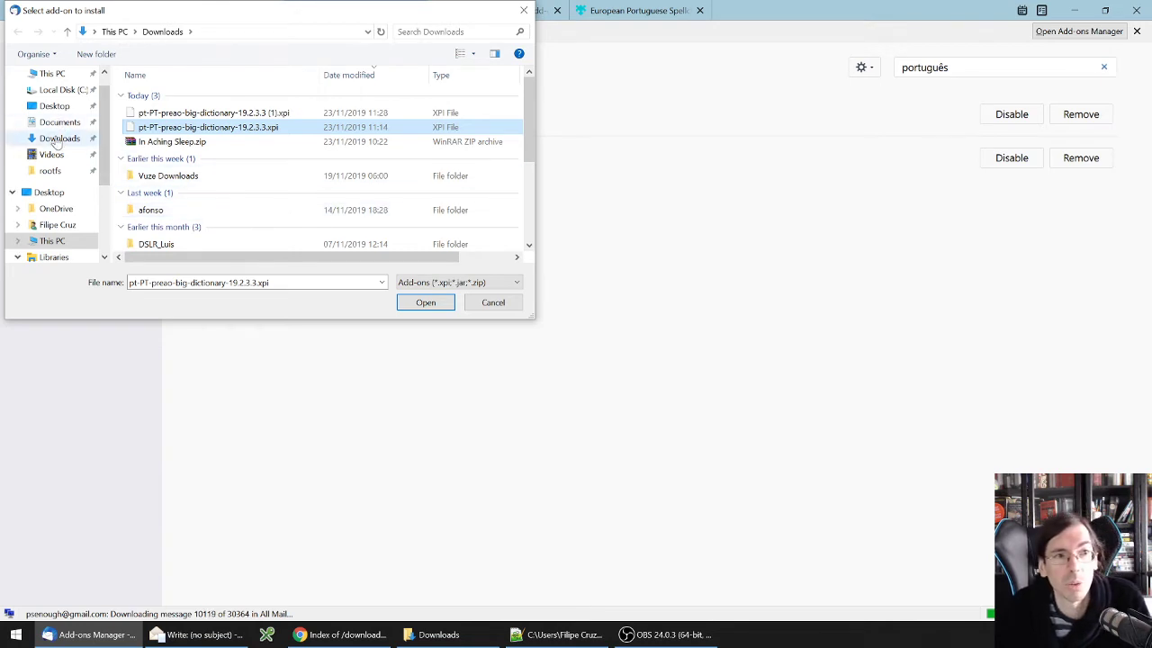
{"action": "left_click", "coordinate": [493, 304]}
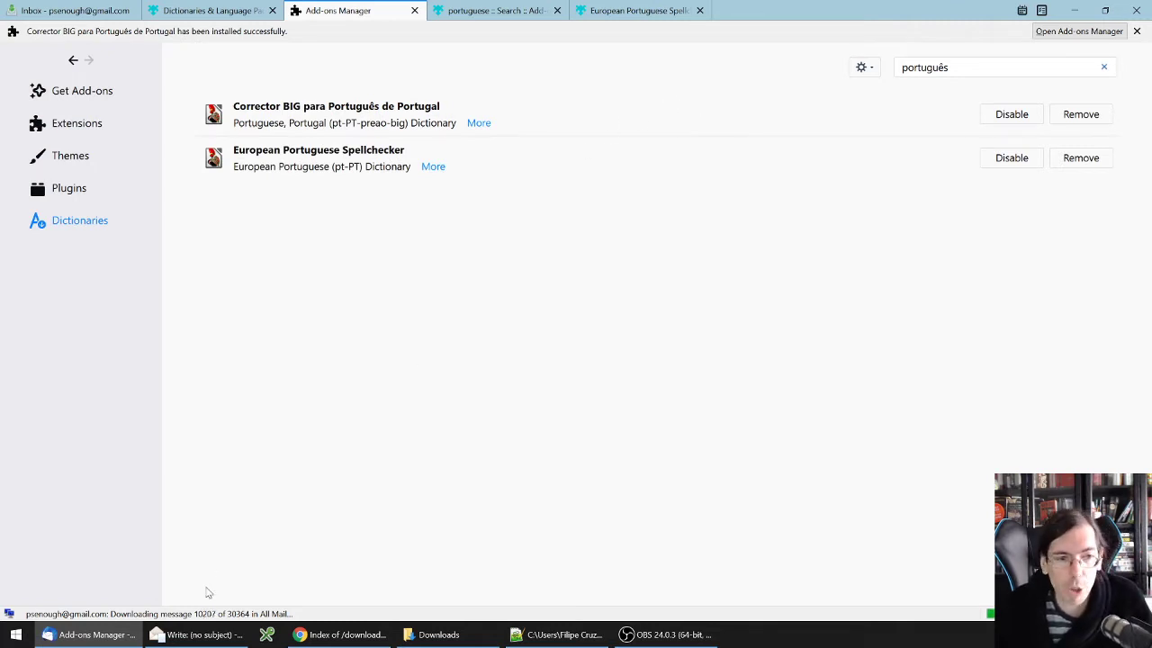
Set the draft's spelling language to pt-PT-preao-big and compare the acção and acão lines.
{"action": "left_click", "coordinate": [192, 634]}
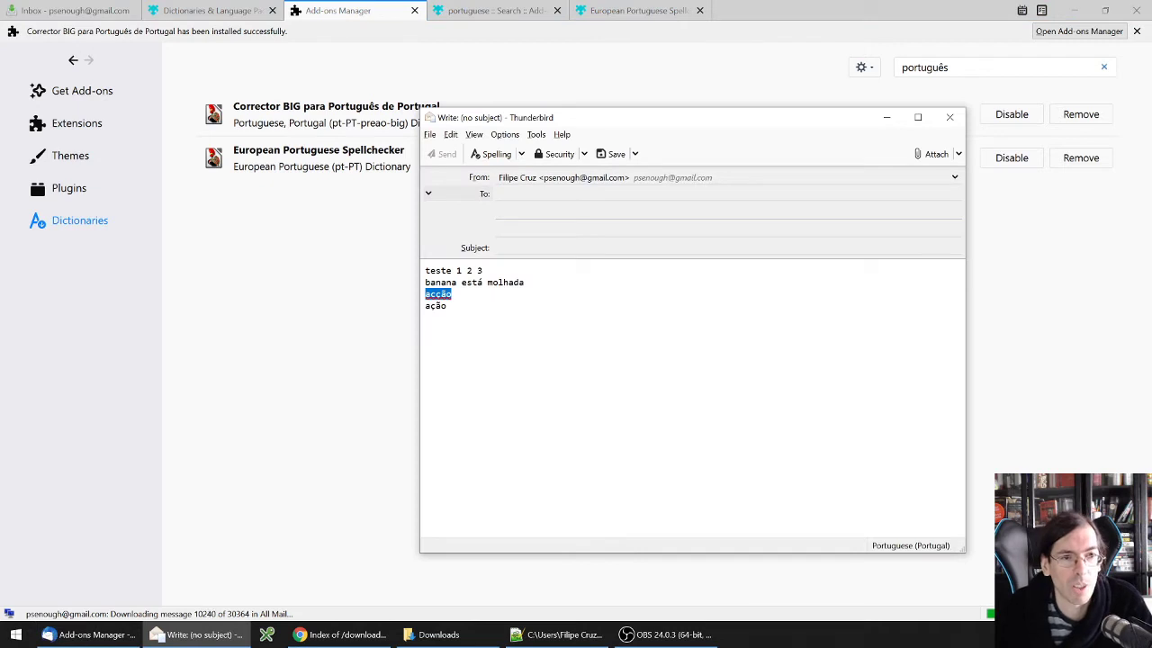
{"action": "key", "text": "Right"}
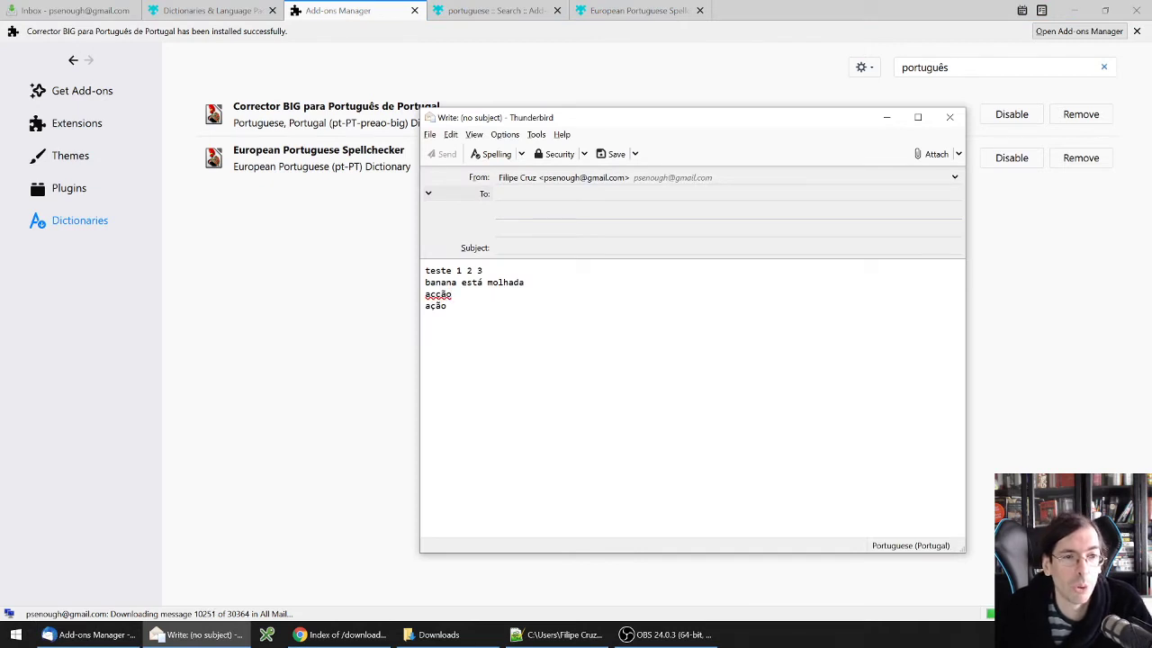
{"action": "left_click", "coordinate": [499, 155]}
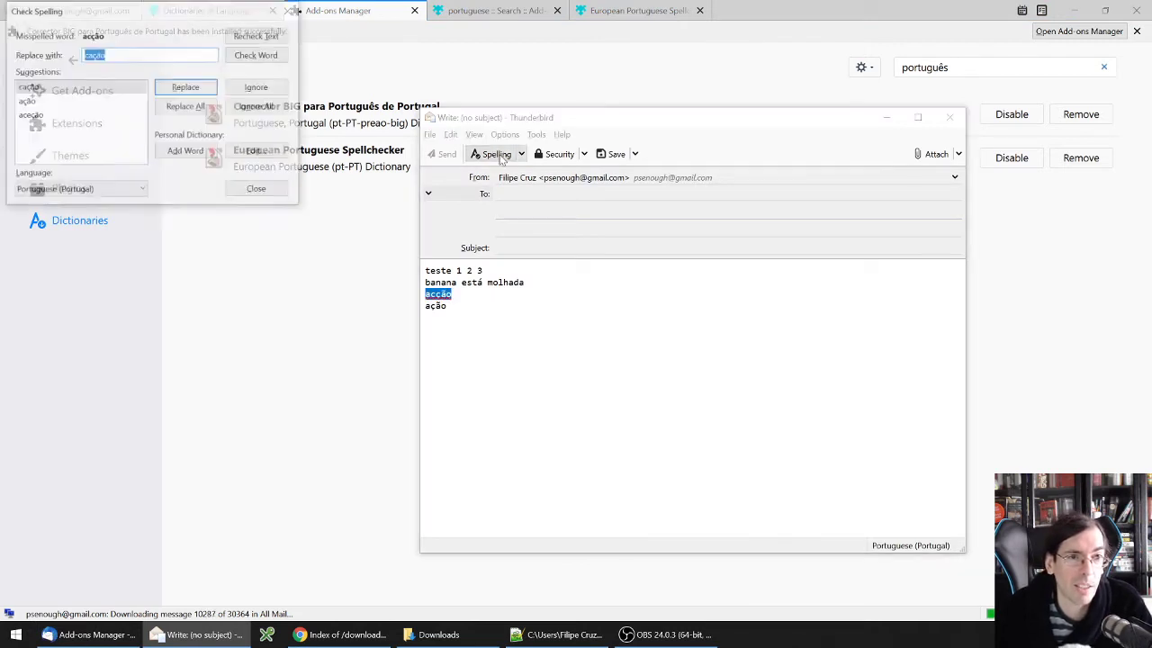
{"action": "left_click", "coordinate": [102, 187]}
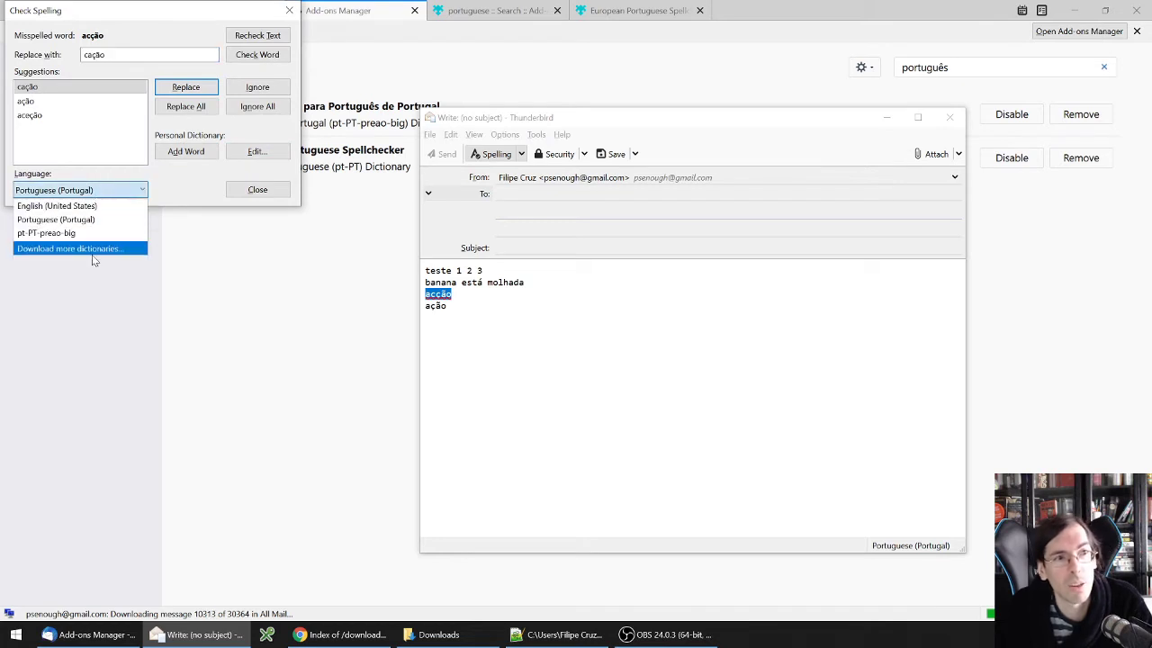
{"action": "left_click", "coordinate": [56, 232]}
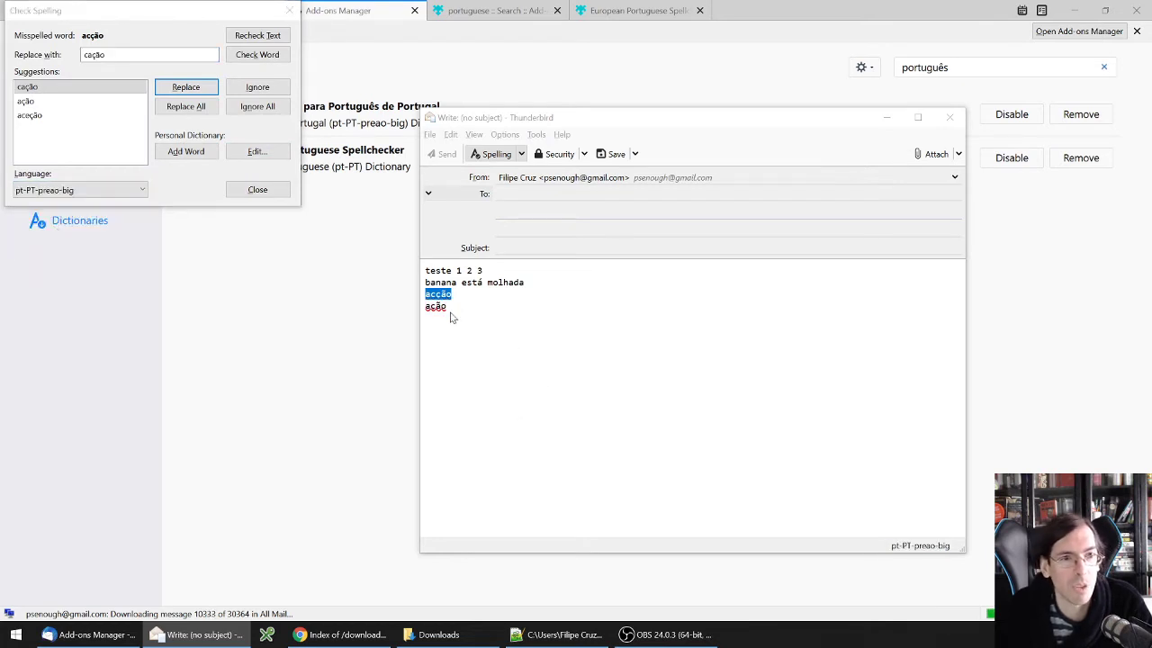
{"action": "left_click", "coordinate": [257, 189]}
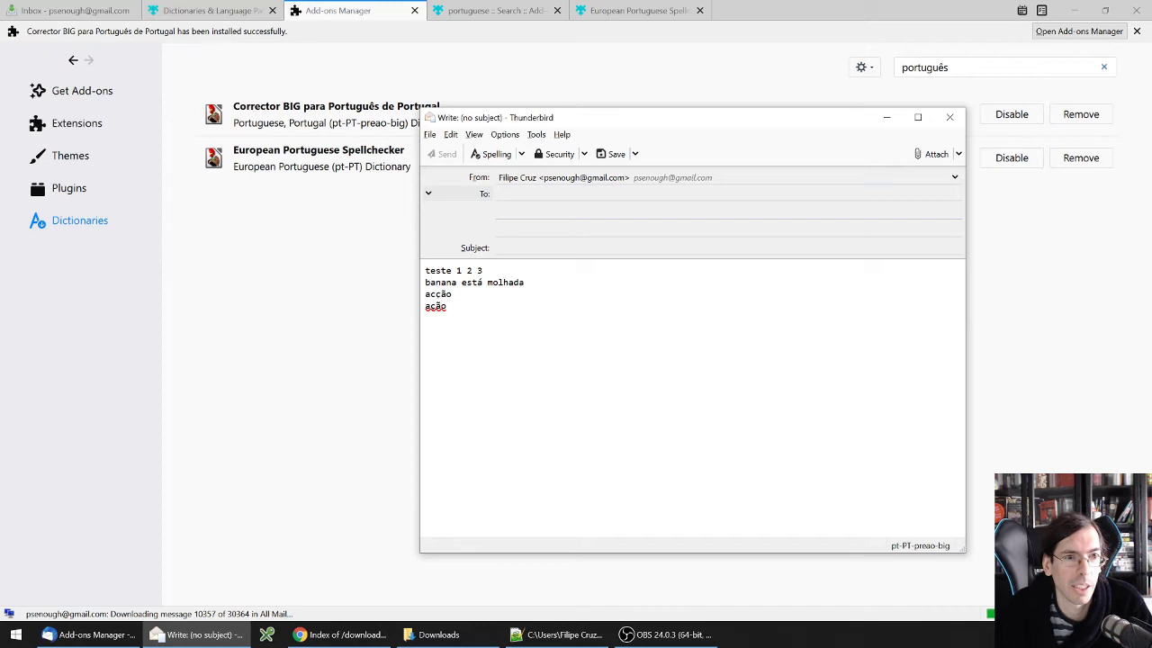
{"action": "key", "text": "shift+Home"}
{"action": "key", "text": "shift+Up"}
{"action": "key", "text": "Right"}
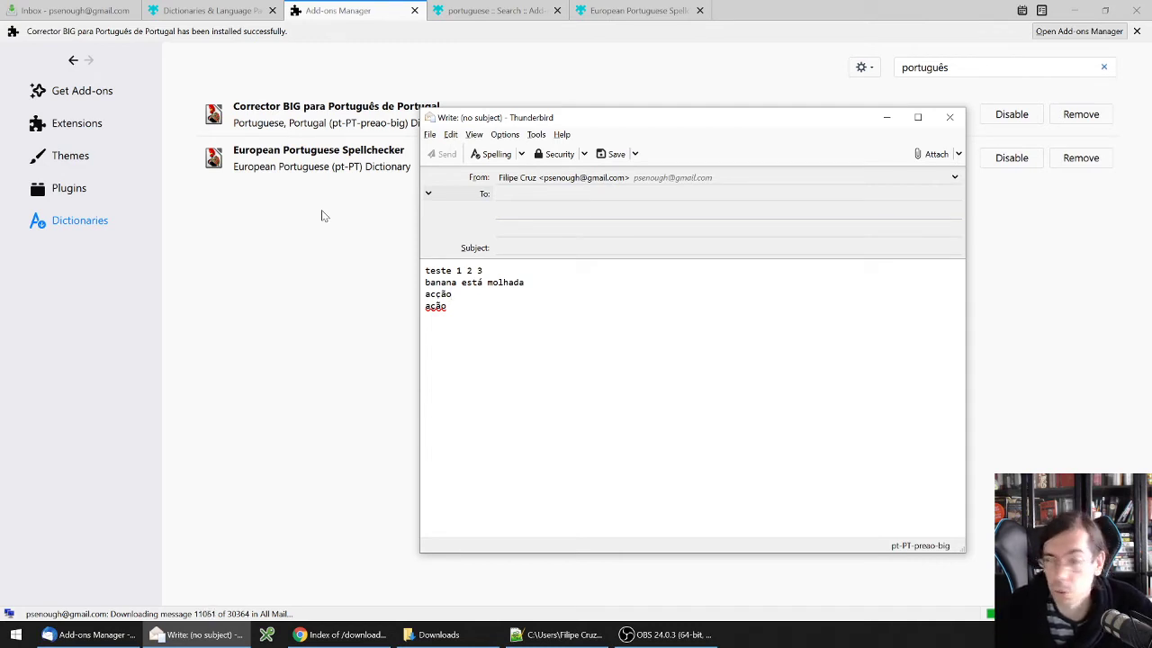
Leave the draft and show the Inbox tab in the main Thunderbird window.
{"action": "key", "text": "Up"}
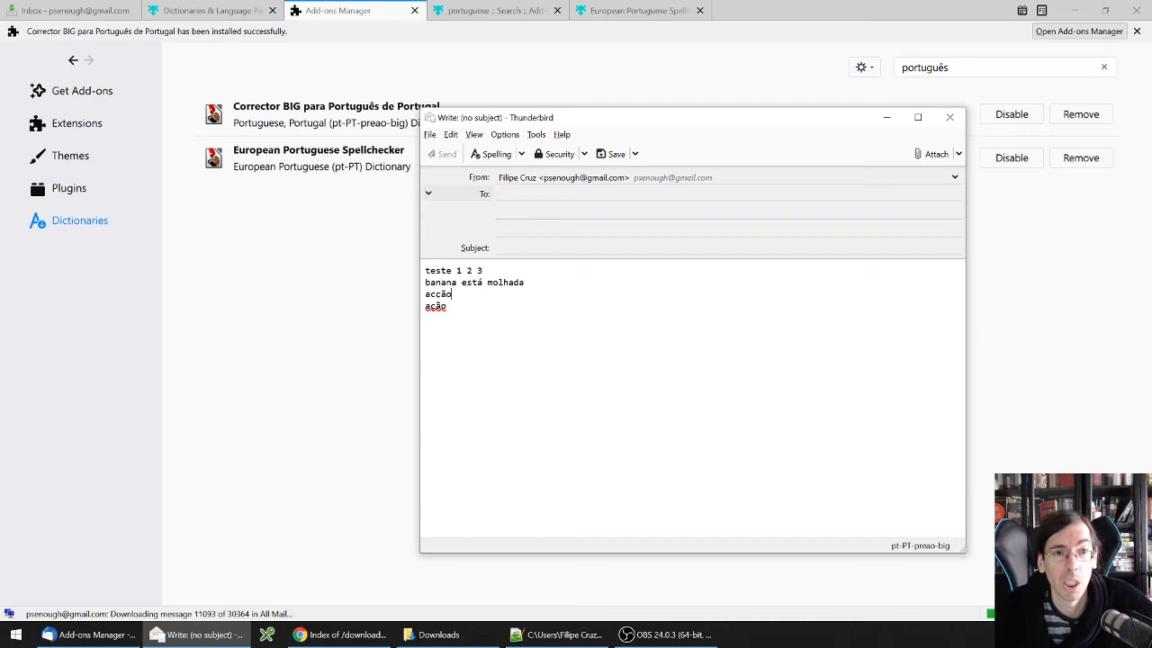
{"action": "left_click", "coordinate": [269, 258]}
{"action": "left_click", "coordinate": [56, 12]}
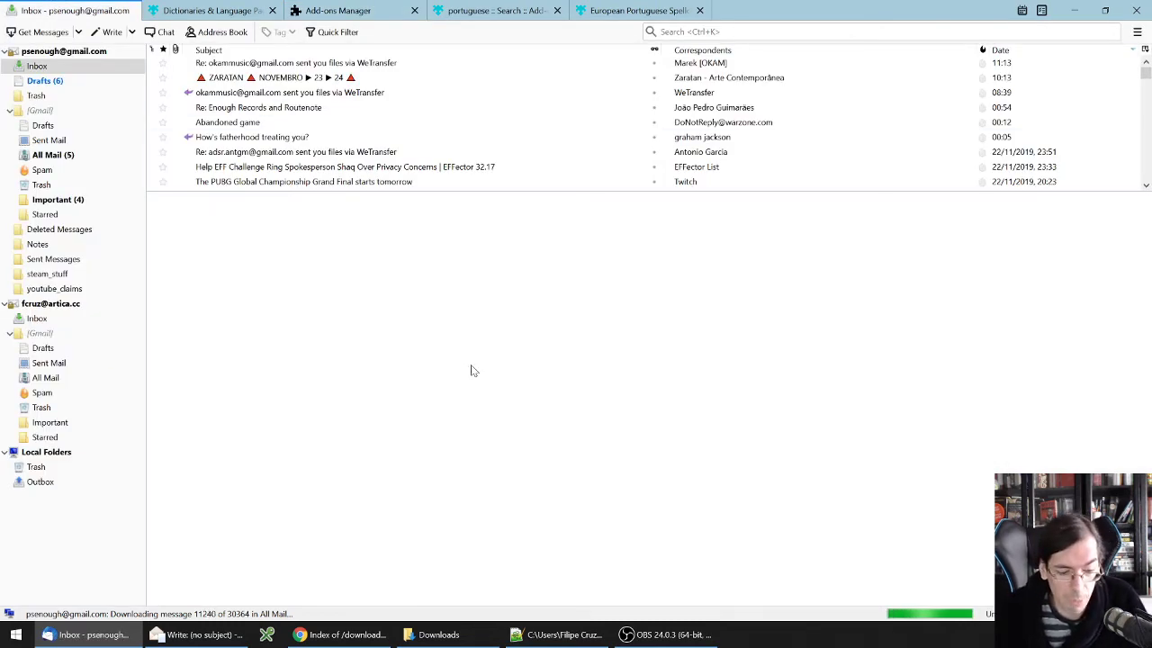
Reveal the menu bar with Alt and open the Tools menu.
{"action": "key", "text": "alt"}
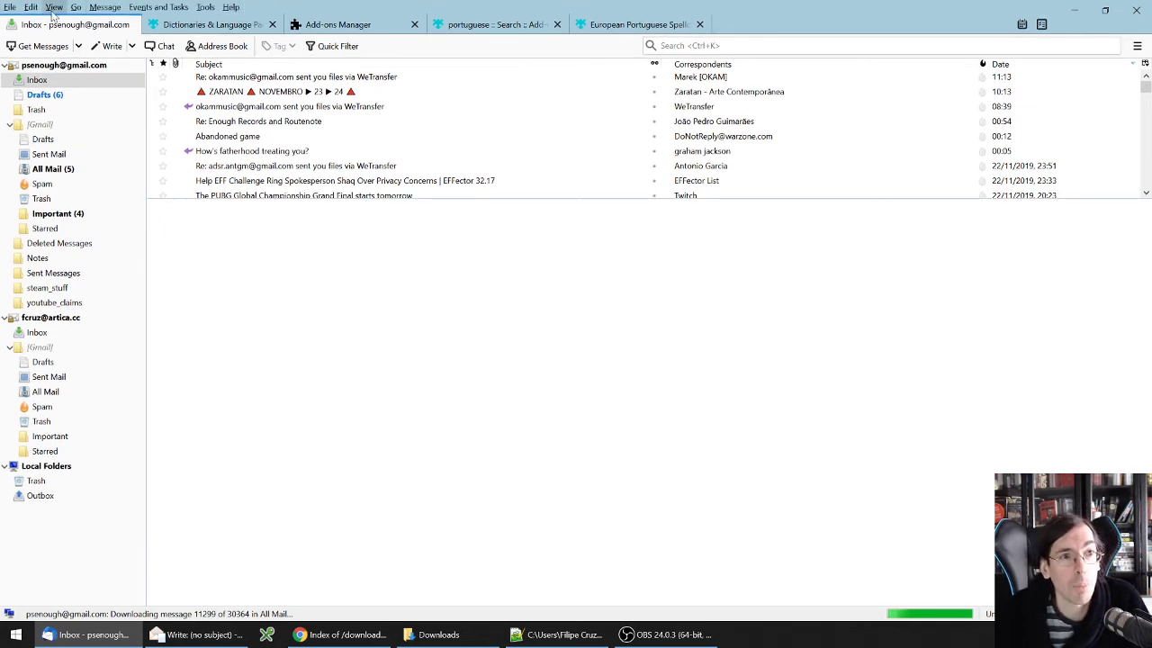
{"action": "left_click", "coordinate": [205, 7]}
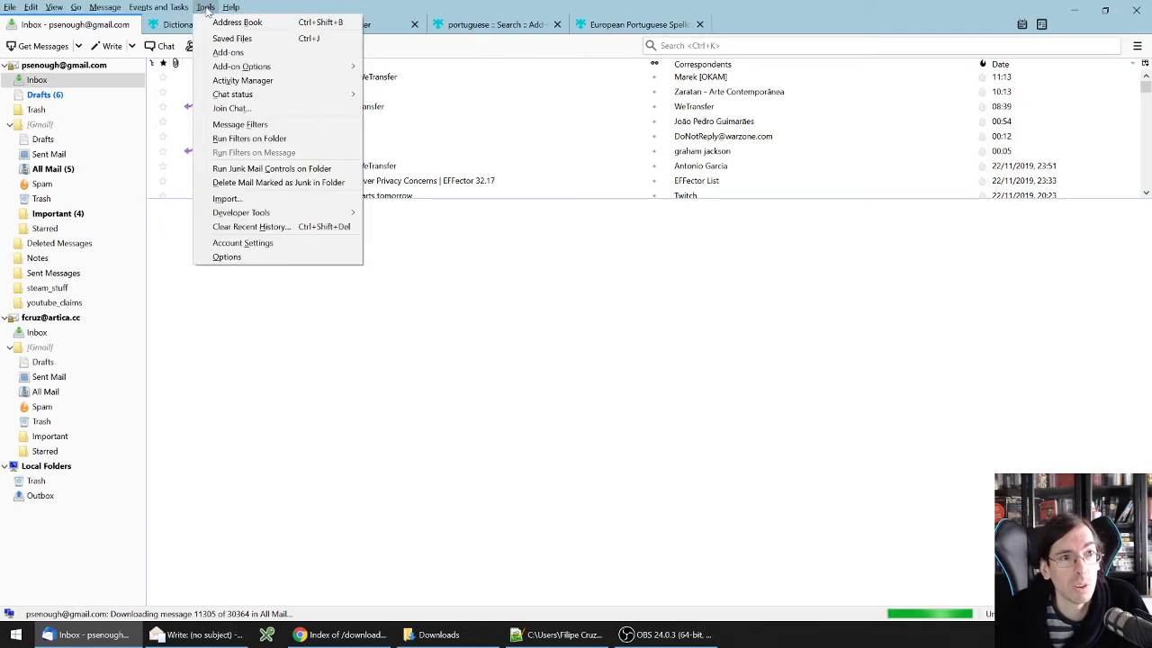
Open Add-ons and run the 'português' search on the add-ons website.
{"action": "left_click", "coordinate": [248, 54]}
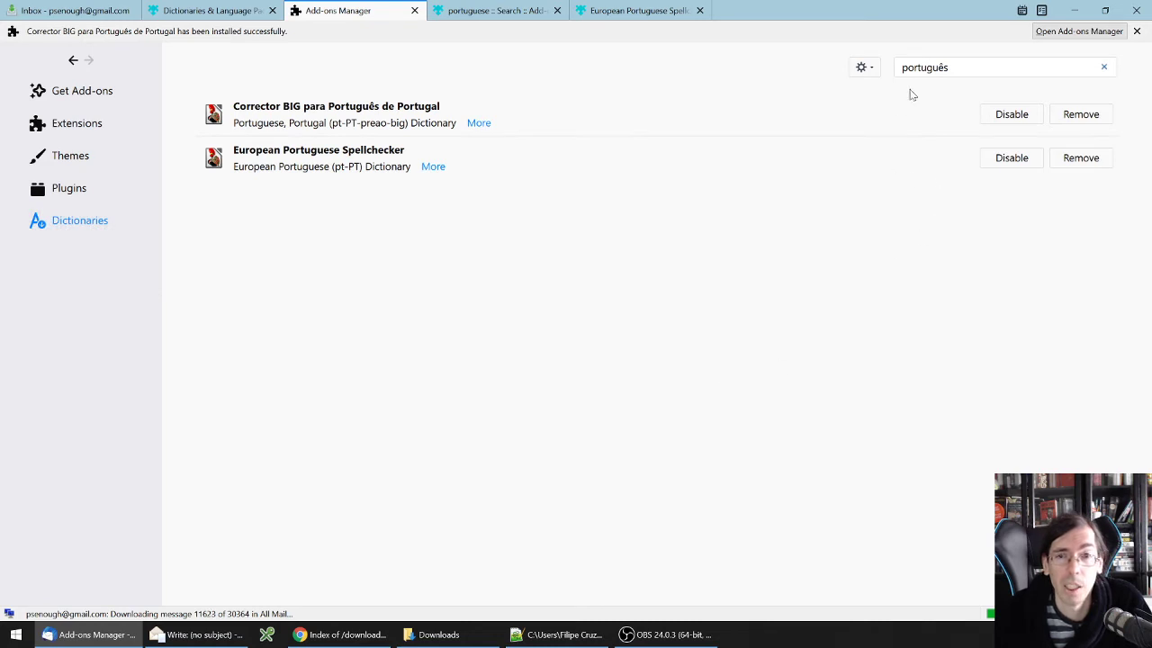
{"action": "left_click", "coordinate": [949, 67]}
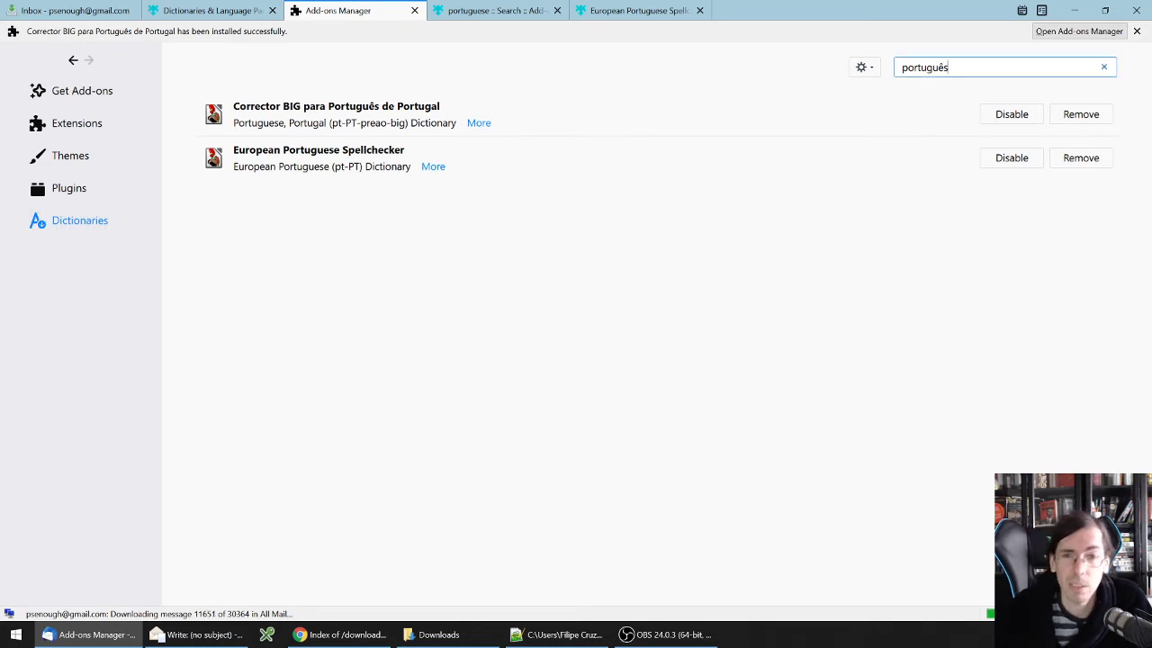
{"action": "key", "text": "ctrl+a"}
{"action": "key", "text": "End"}
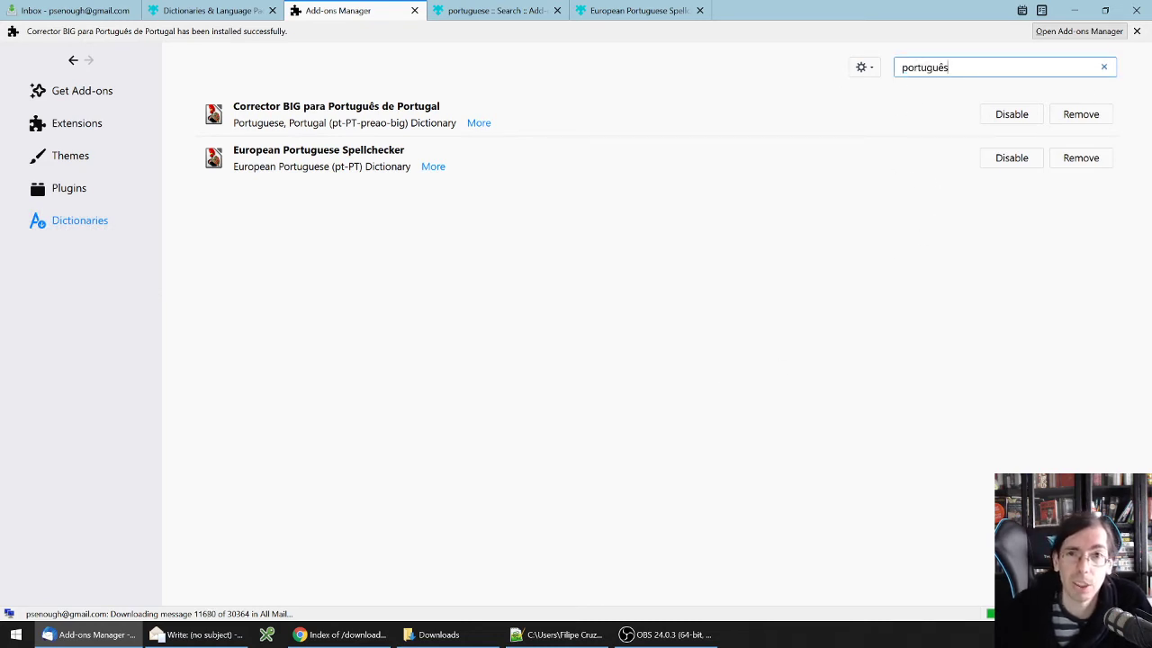
{"action": "key", "text": "Return"}
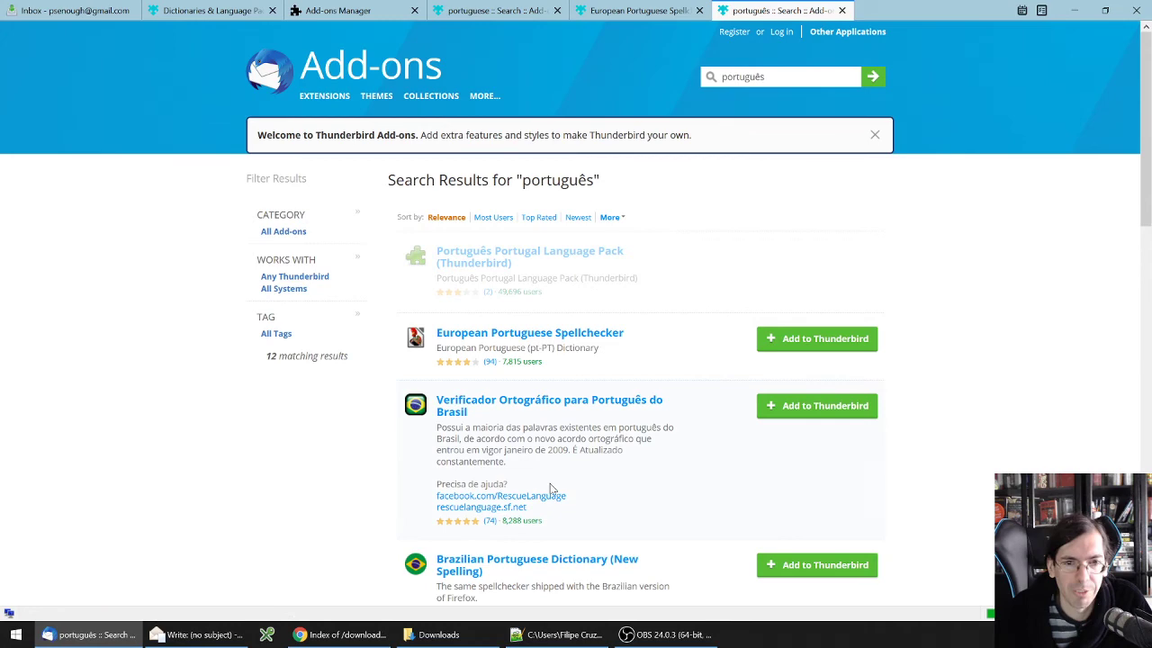
Open the European Portuguese Spellchecker result from the 'português' search.
{"action": "scroll", "coordinate": [589, 427], "scroll_direction": "down", "scroll_amount": 2}
{"action": "scroll", "coordinate": [590, 427], "scroll_direction": "down", "scroll_amount": 3}
{"action": "scroll", "coordinate": [590, 427], "scroll_direction": "up", "scroll_amount": 5}
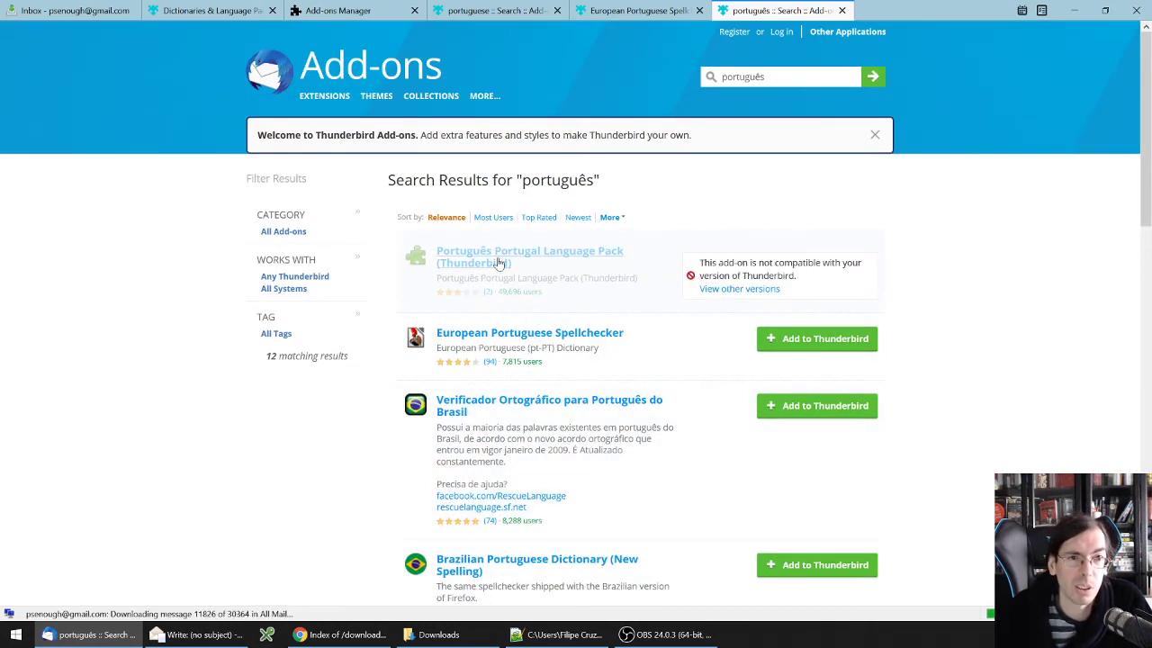
{"action": "left_click", "coordinate": [497, 336]}
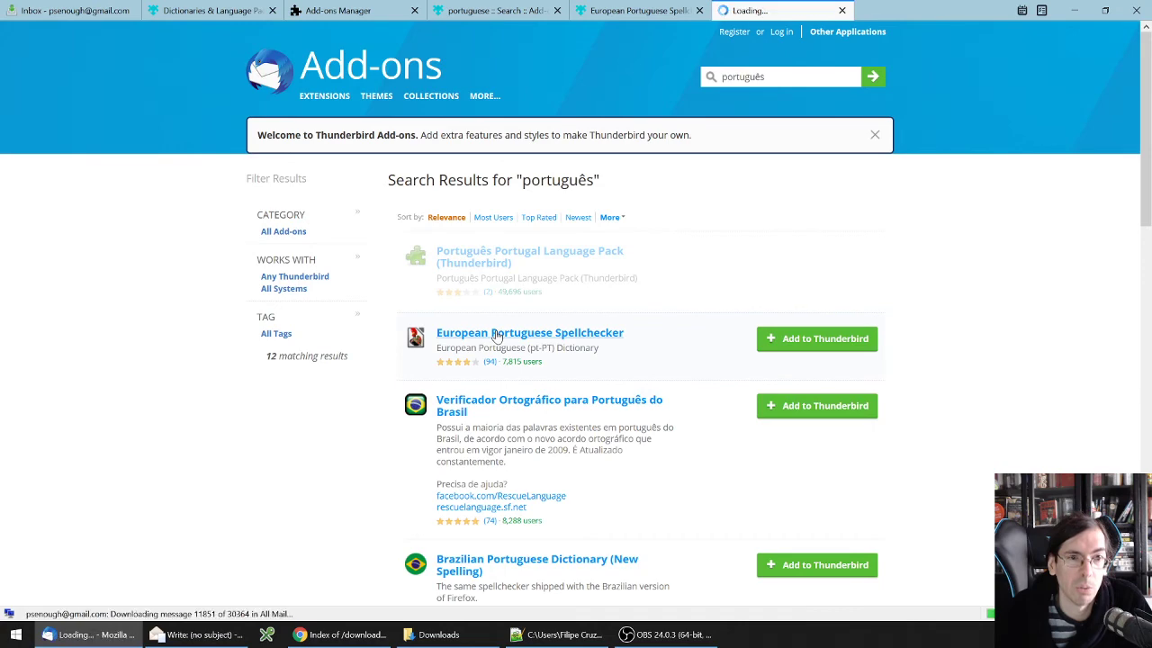
Read the pre-Acordo Ortográfico description and follow the Dicionários Natura link.
{"action": "scroll", "coordinate": [522, 361], "scroll_direction": "down", "scroll_amount": 2}
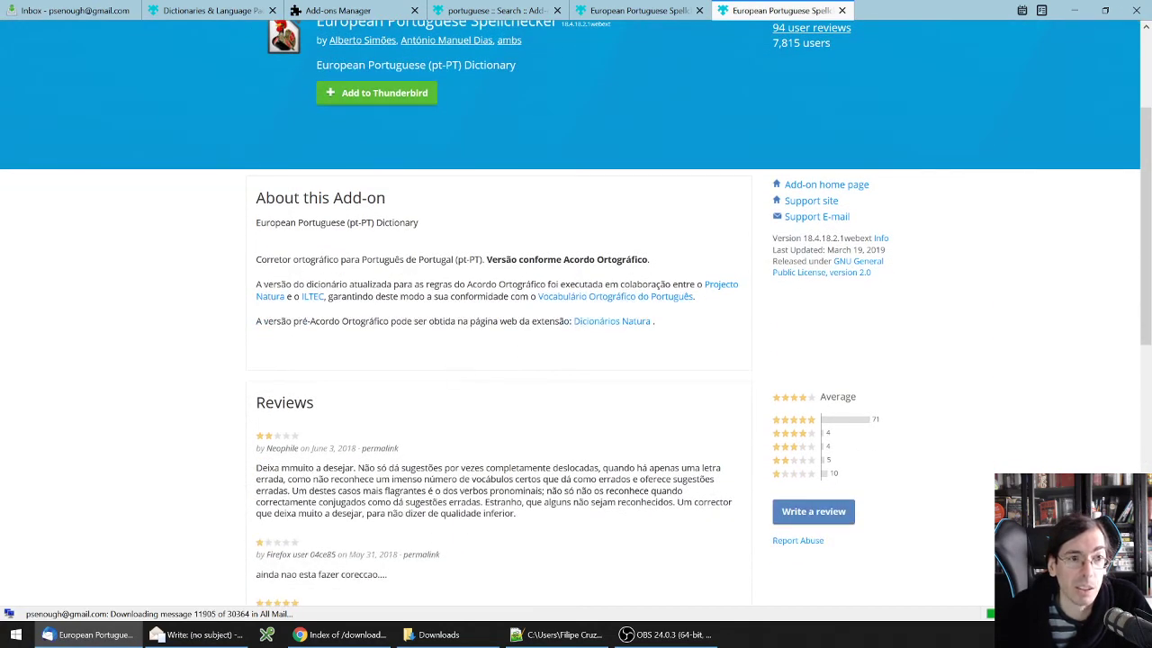
{"action": "left_click_drag", "start_coordinate": [287, 260], "coordinate": [650, 259]}
{"action": "double_click", "coordinate": [626, 259]}
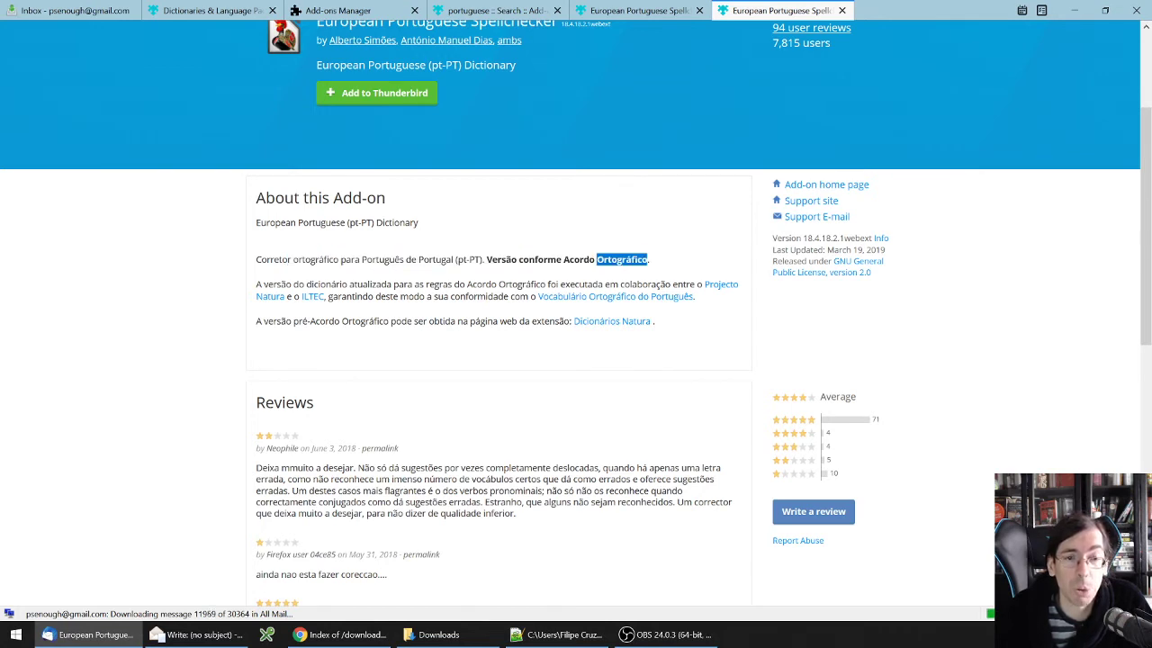
{"action": "left_click", "coordinate": [626, 259]}
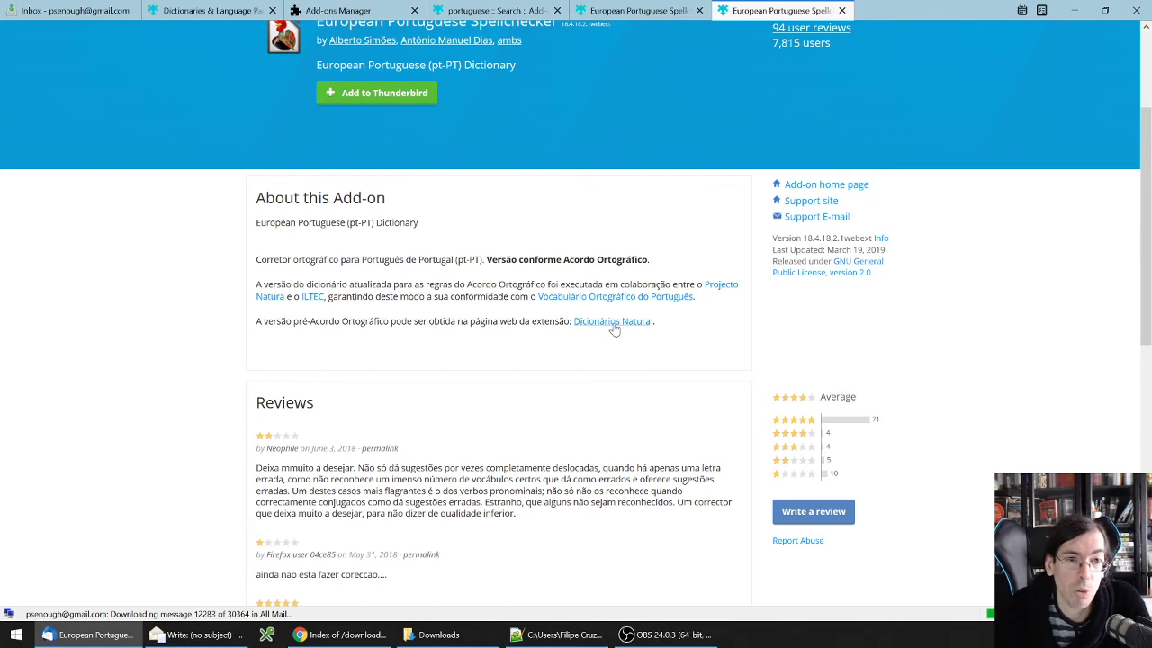
{"action": "left_click_drag", "start_coordinate": [282, 322], "coordinate": [484, 321]}
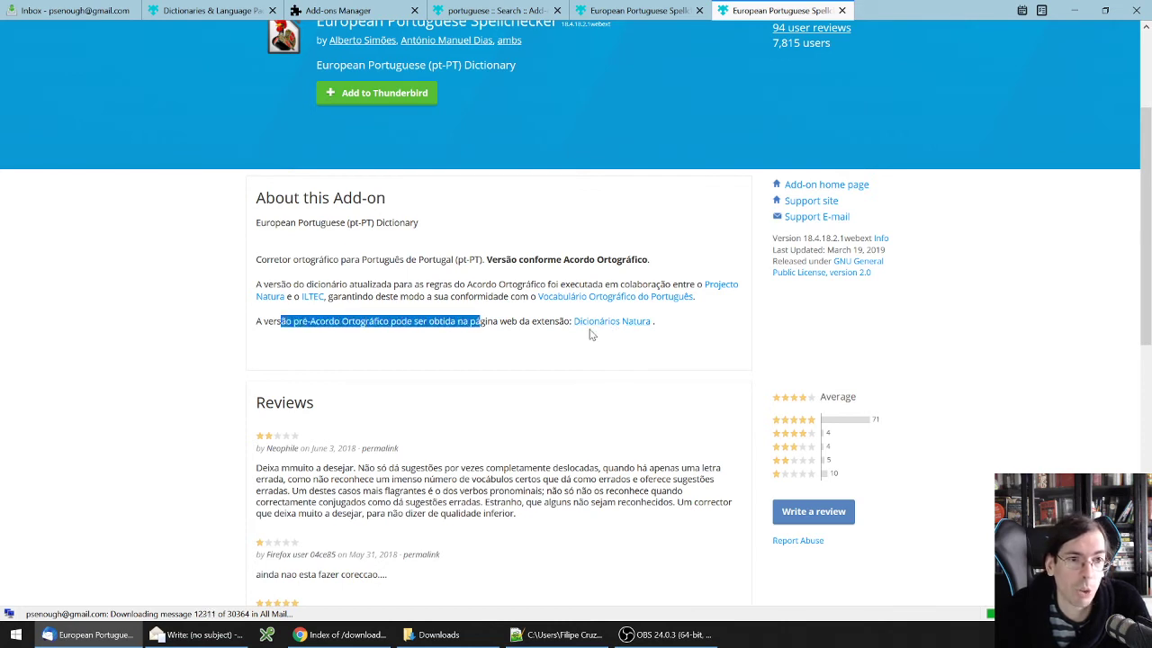
{"action": "left_click", "coordinate": [599, 333]}
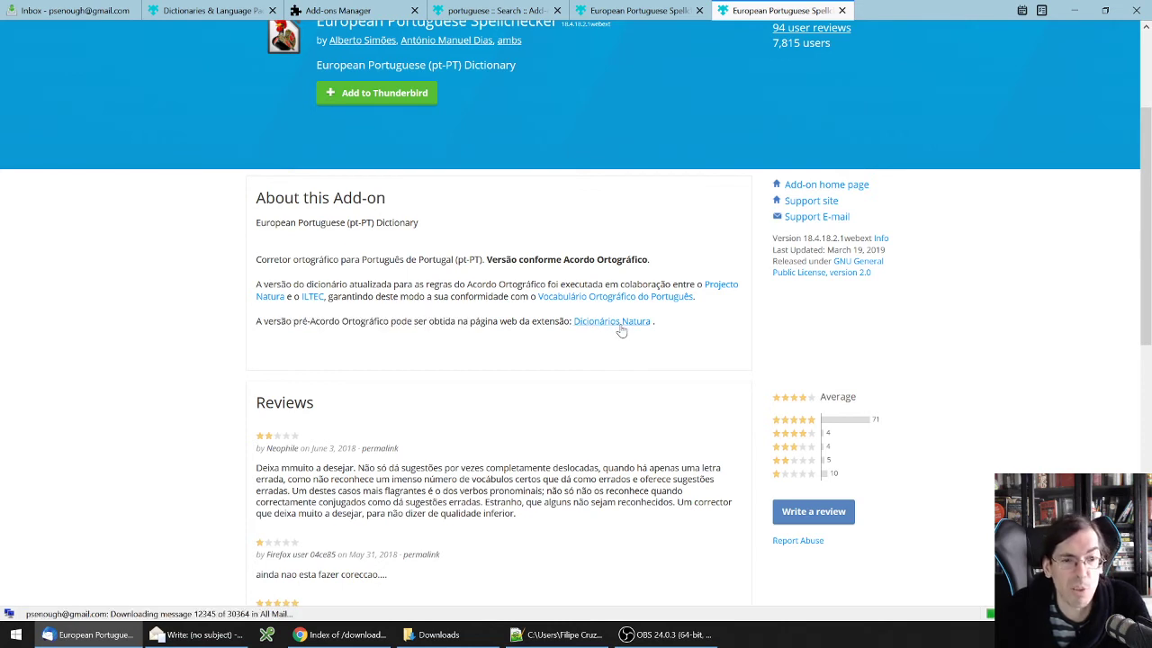
{"action": "left_click", "coordinate": [619, 326]}
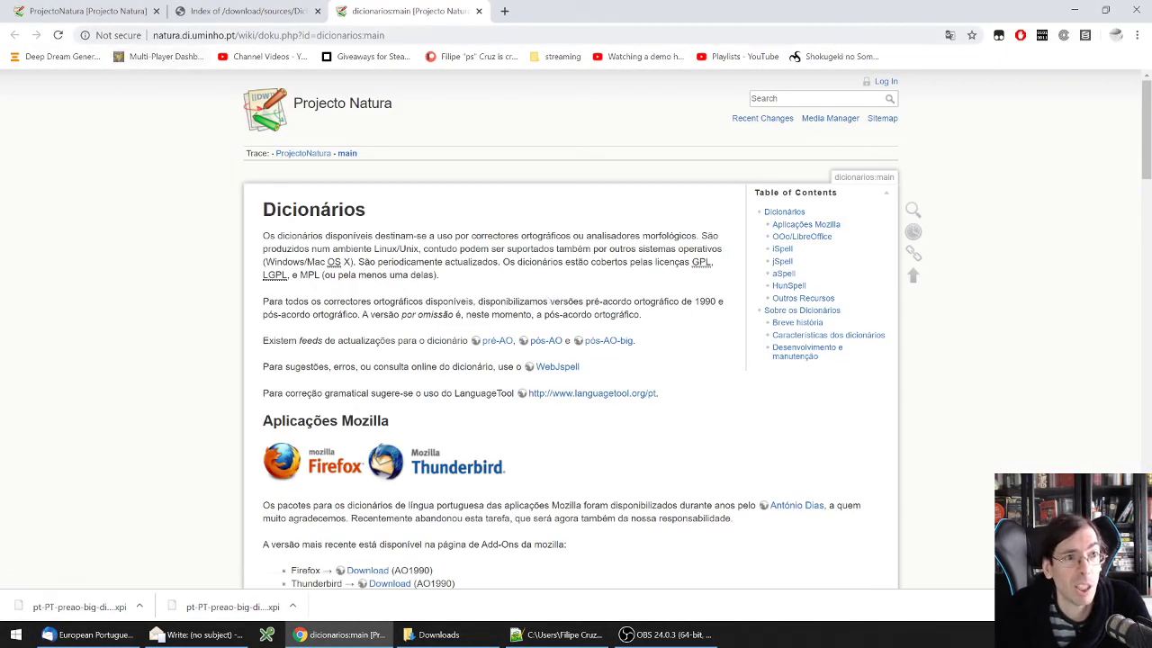
Open the PreAO1990 listing and inspect the 19.2.3.3 big dictionary link.
{"action": "scroll", "coordinate": [455, 289], "scroll_direction": "down", "scroll_amount": 2}
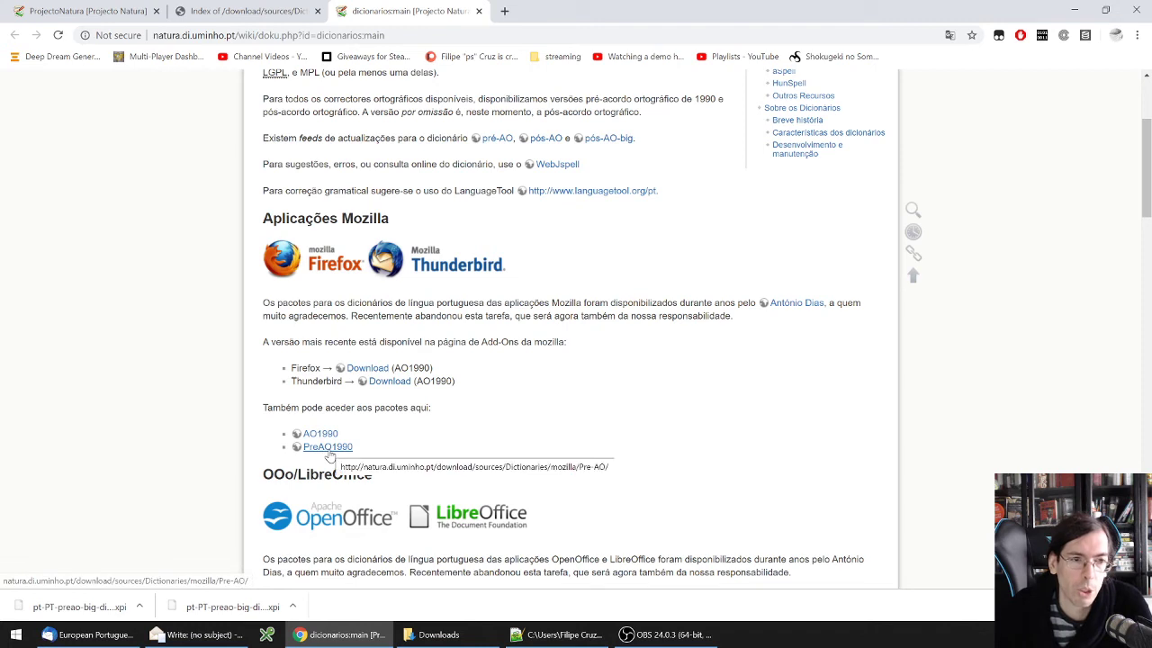
{"action": "left_click", "coordinate": [328, 447]}
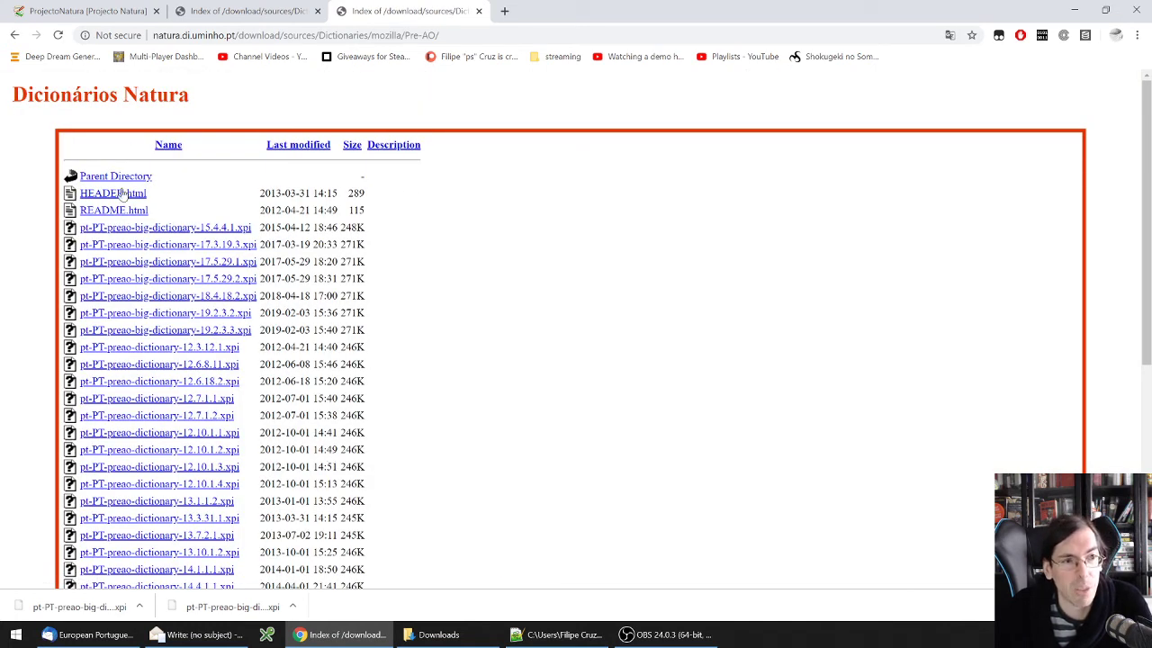
{"action": "scroll", "coordinate": [165, 562], "scroll_direction": "down", "scroll_amount": 6}
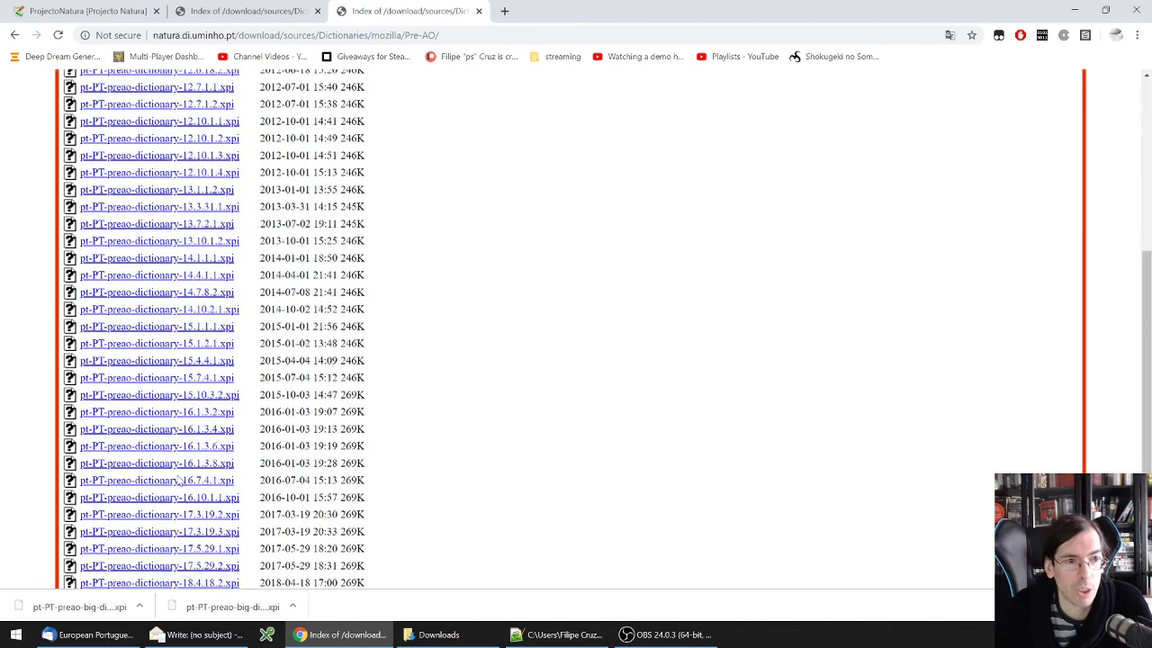
{"action": "scroll", "coordinate": [165, 563], "scroll_direction": "up", "scroll_amount": 6}
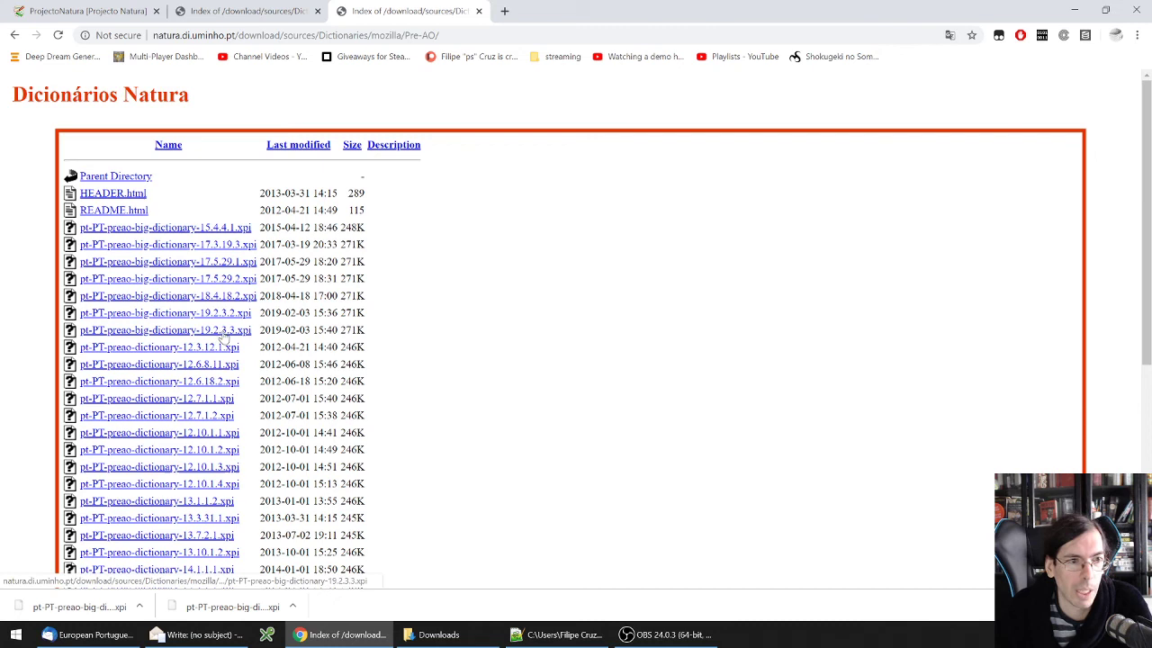
{"action": "right_click", "coordinate": [169, 335]}
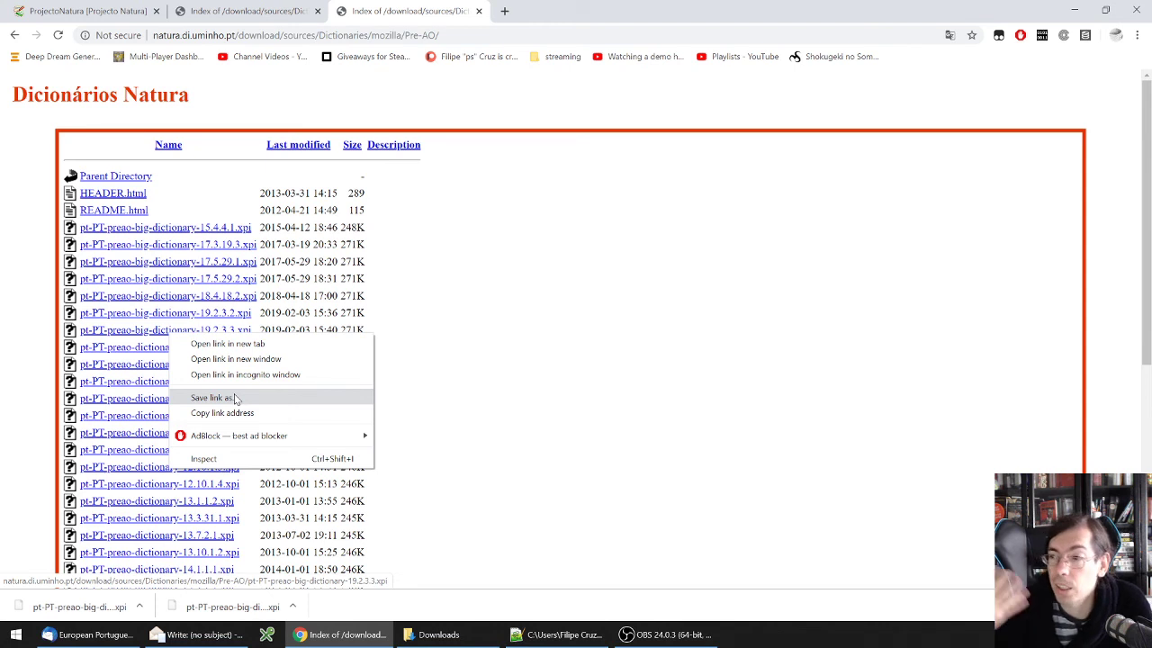
{"action": "left_click", "coordinate": [440, 355]}
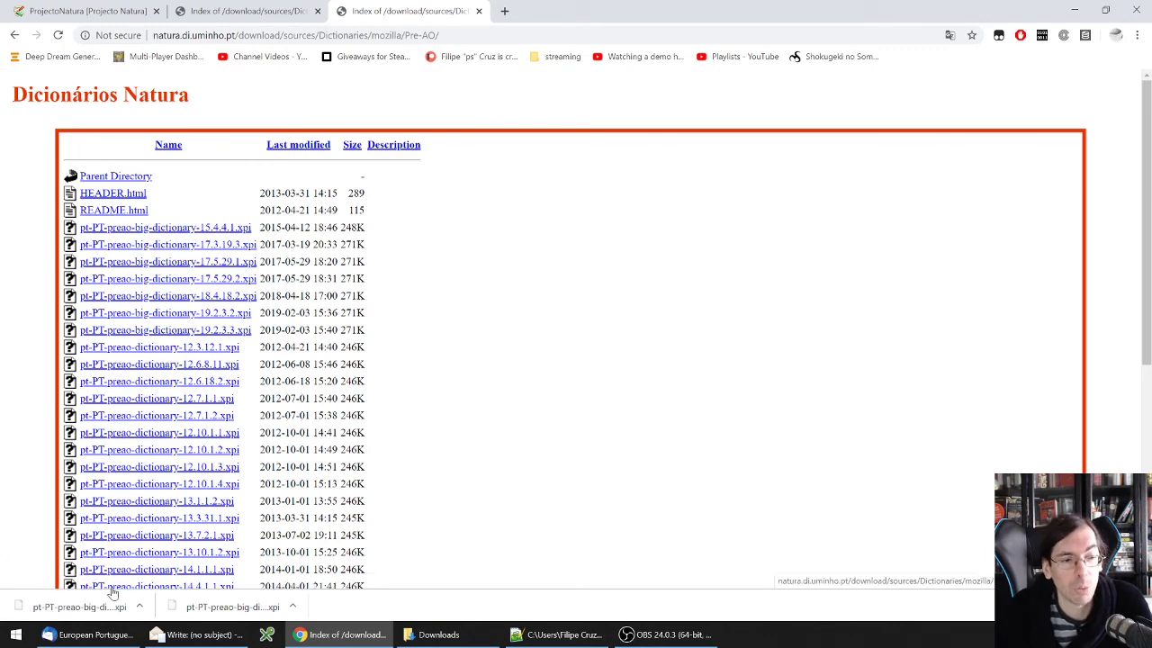
Install pt-PT-preao-big-dictionary-19.2.3.3.xpi from Downloads via Install Add-on From File.
{"action": "left_click", "coordinate": [79, 637]}
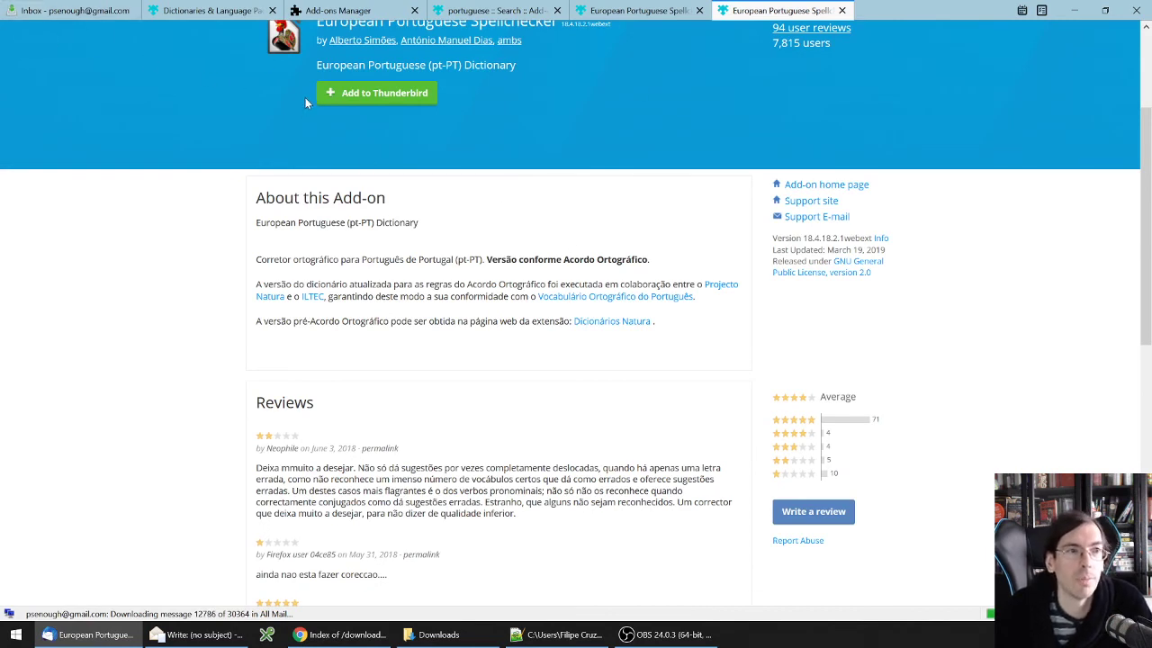
{"action": "left_click", "coordinate": [331, 13]}
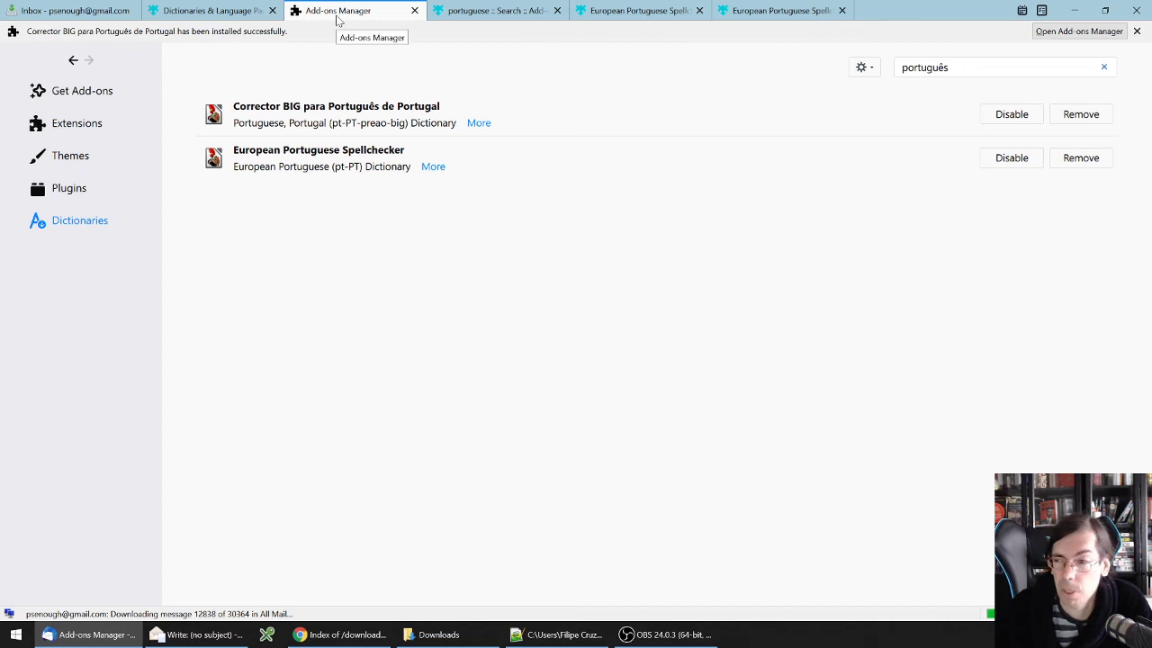
{"action": "left_click", "coordinate": [870, 69]}
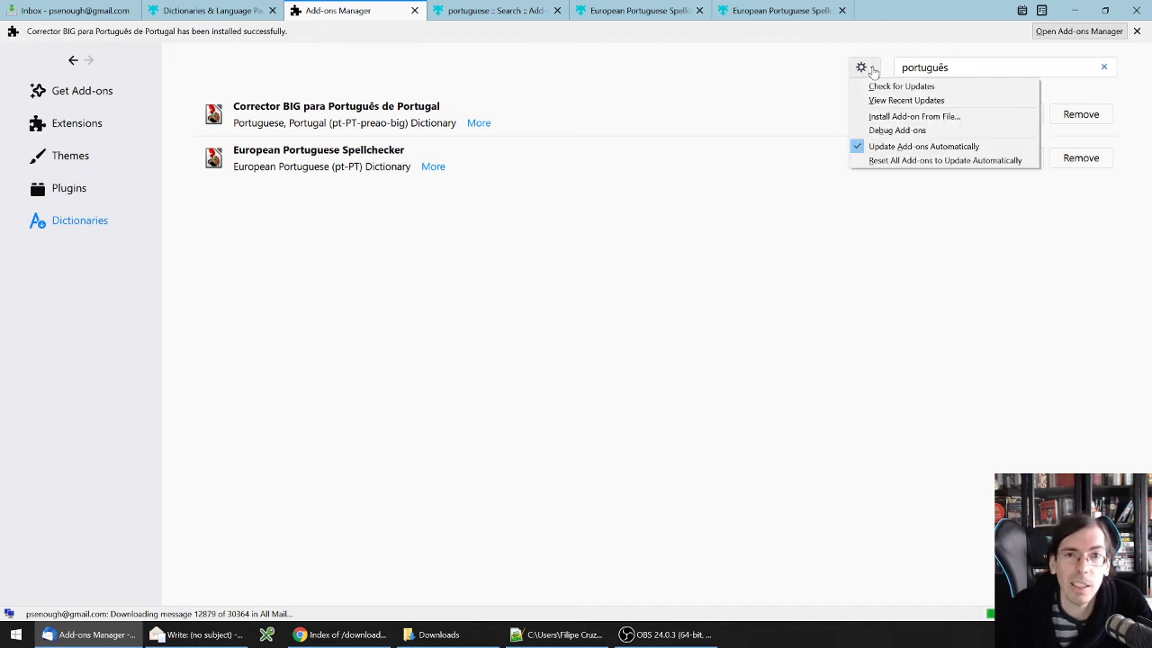
{"action": "left_click", "coordinate": [942, 120]}
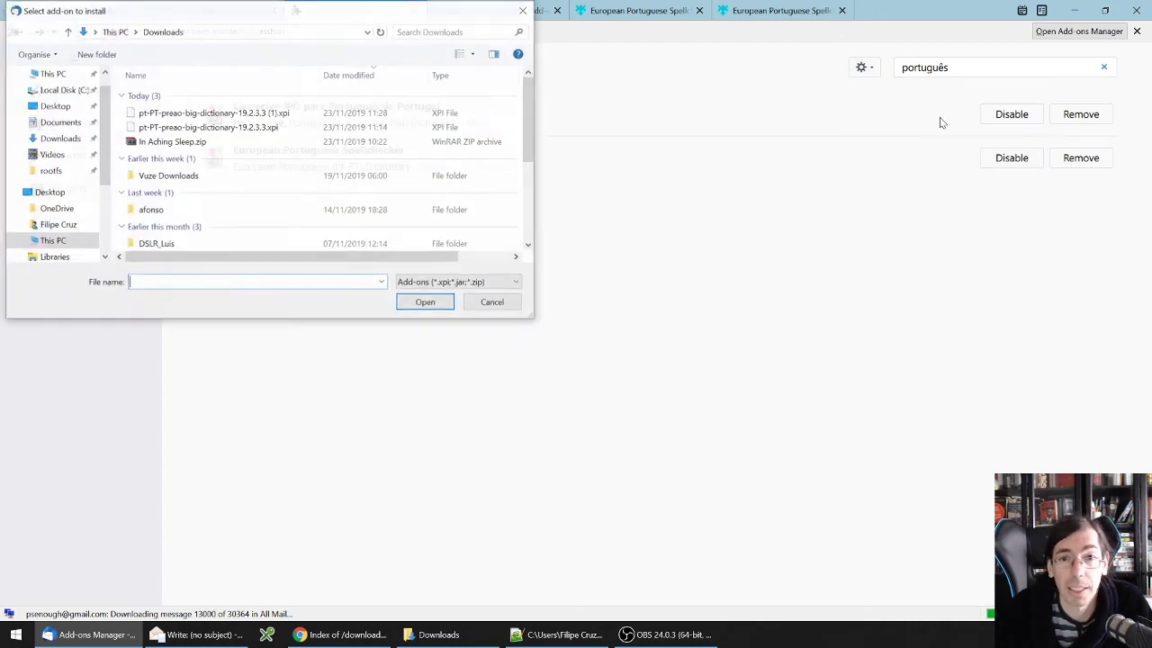
{"action": "left_click", "coordinate": [267, 128]}
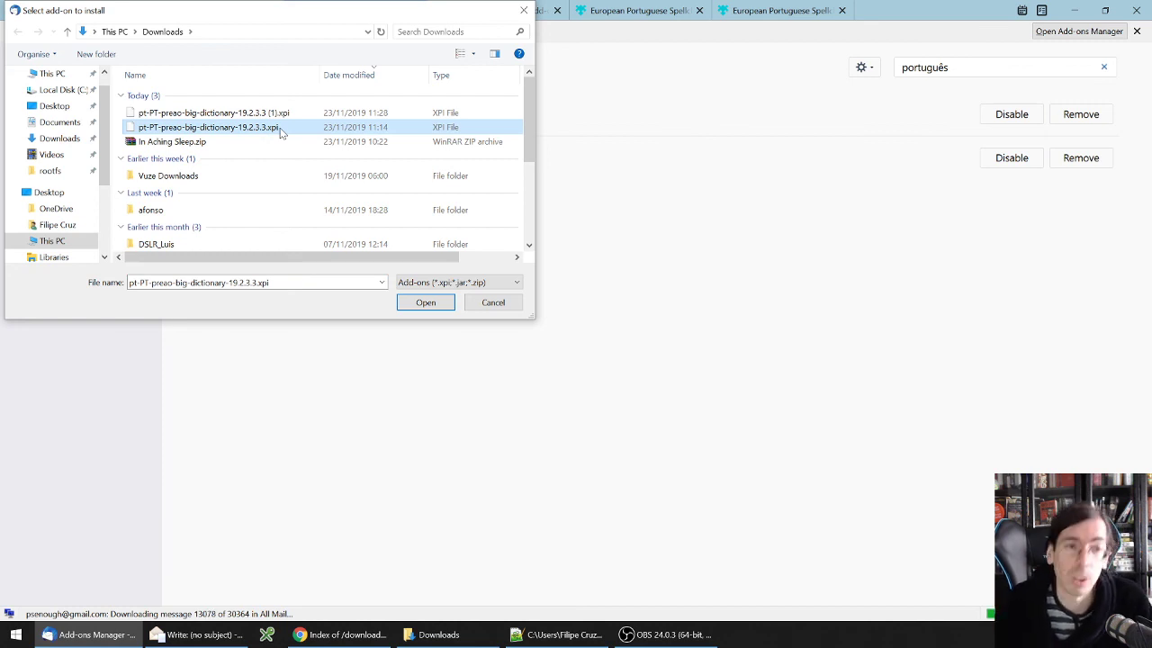
{"action": "left_click", "coordinate": [426, 303]}
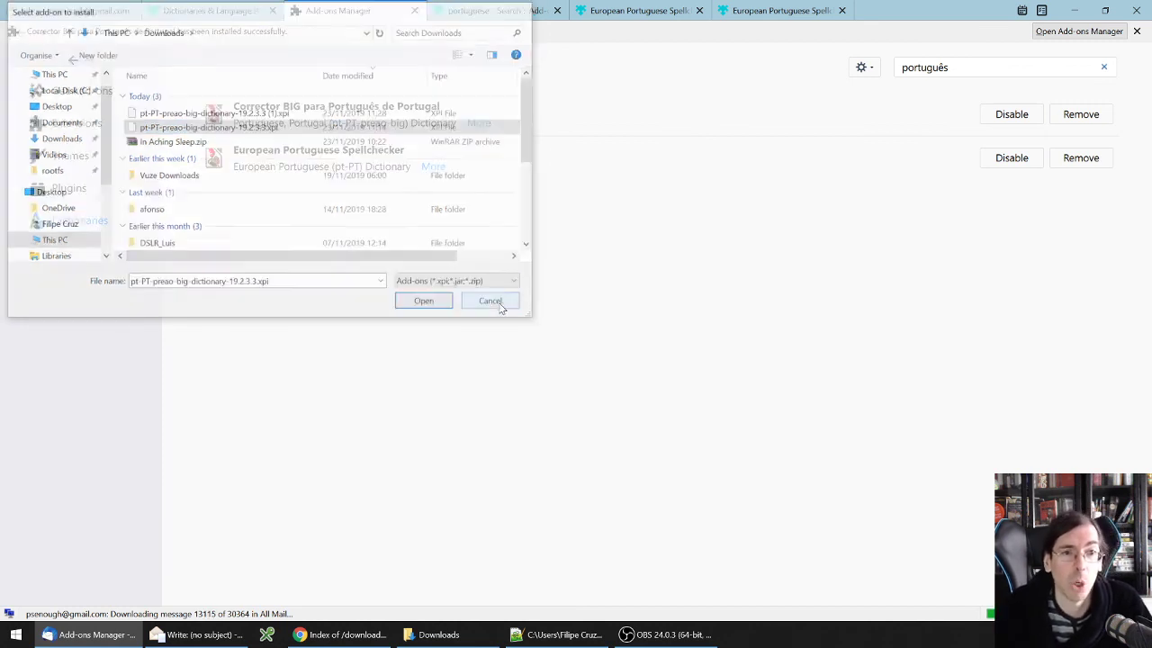
Spell-check the draft under Portuguese (Portugal), then pt-PT-preao-big, and close the check.
{"action": "left_click", "coordinate": [193, 636]}
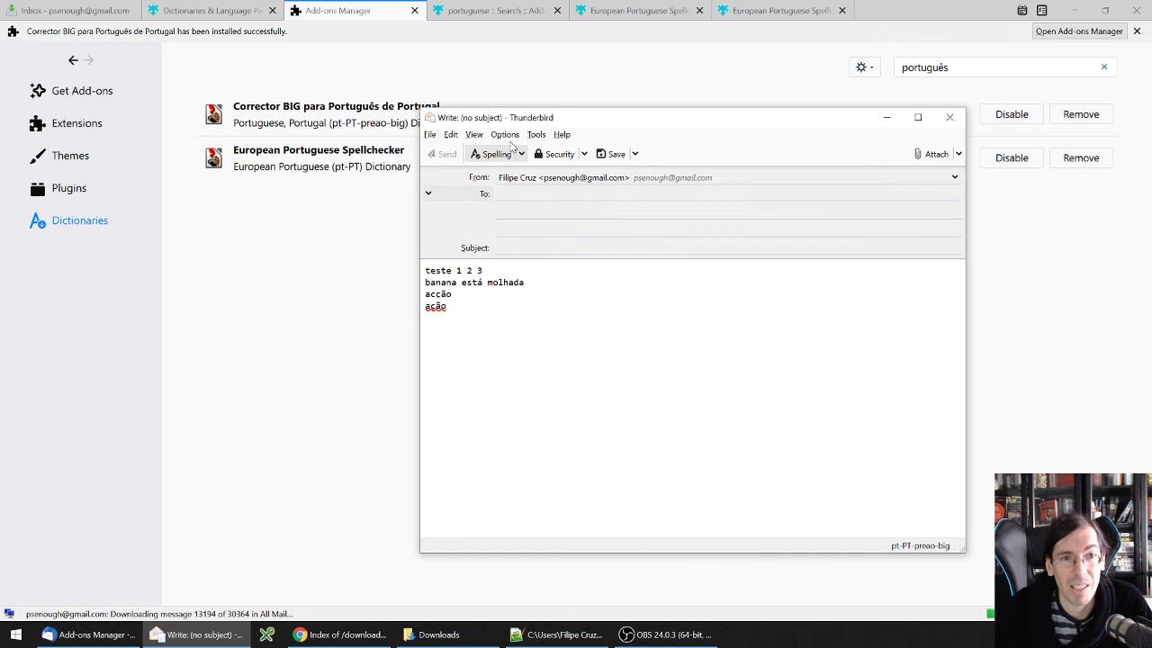
{"action": "left_click_drag", "start_coordinate": [515, 125], "coordinate": [498, 105]}
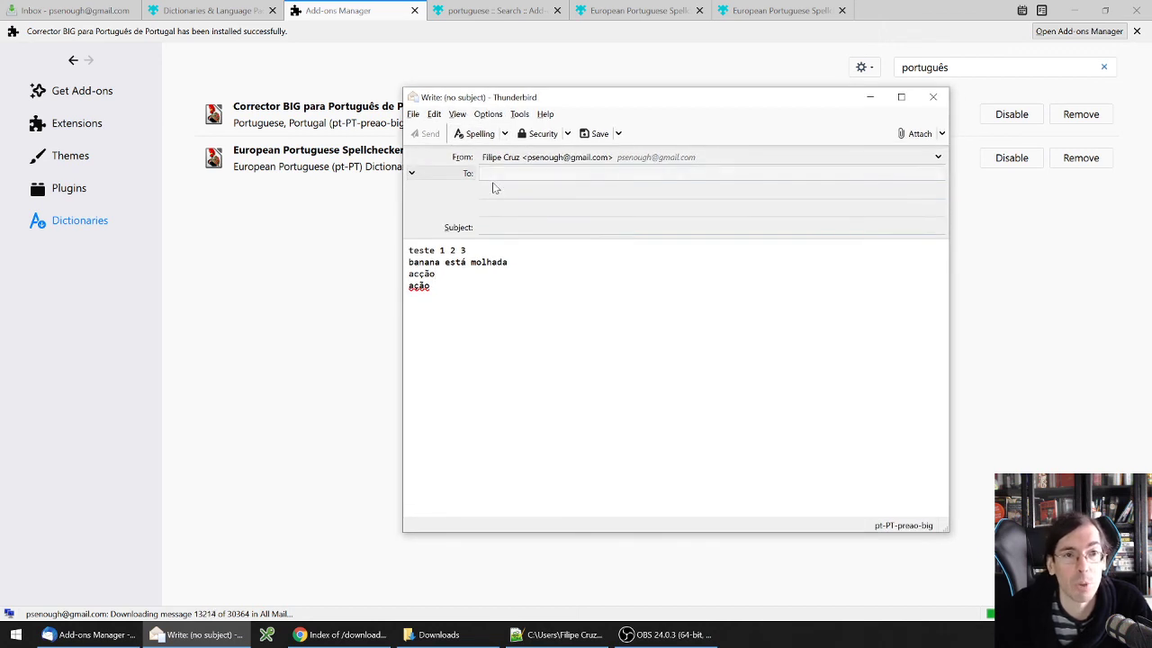
{"action": "left_click", "coordinate": [481, 135]}
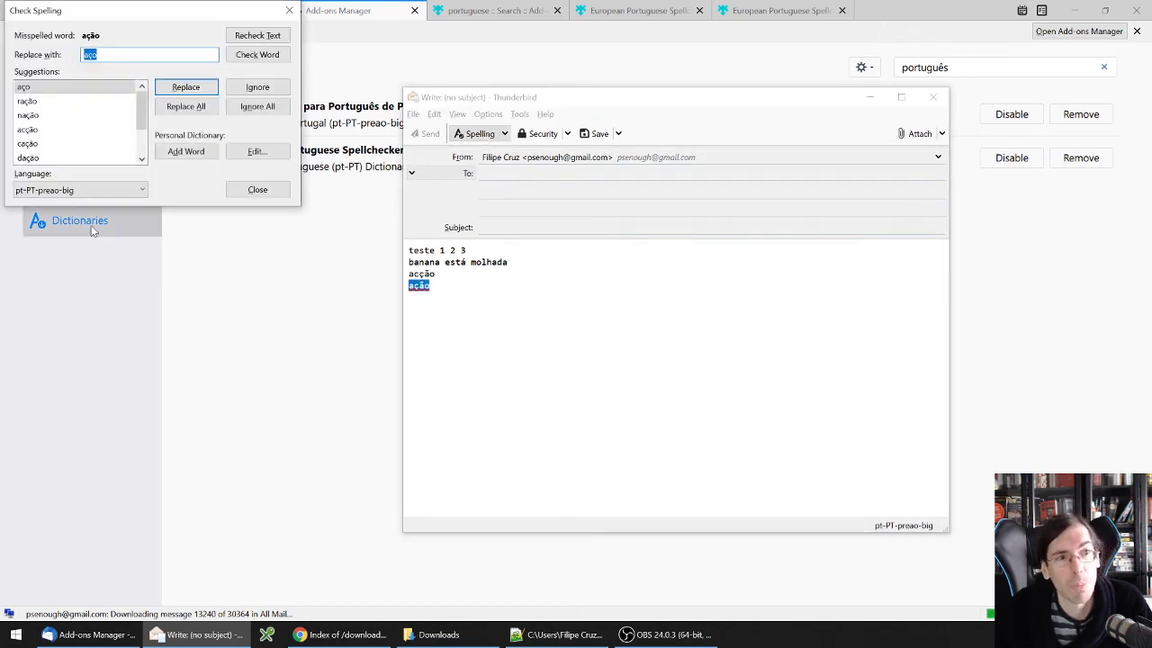
{"action": "left_click", "coordinate": [102, 193]}
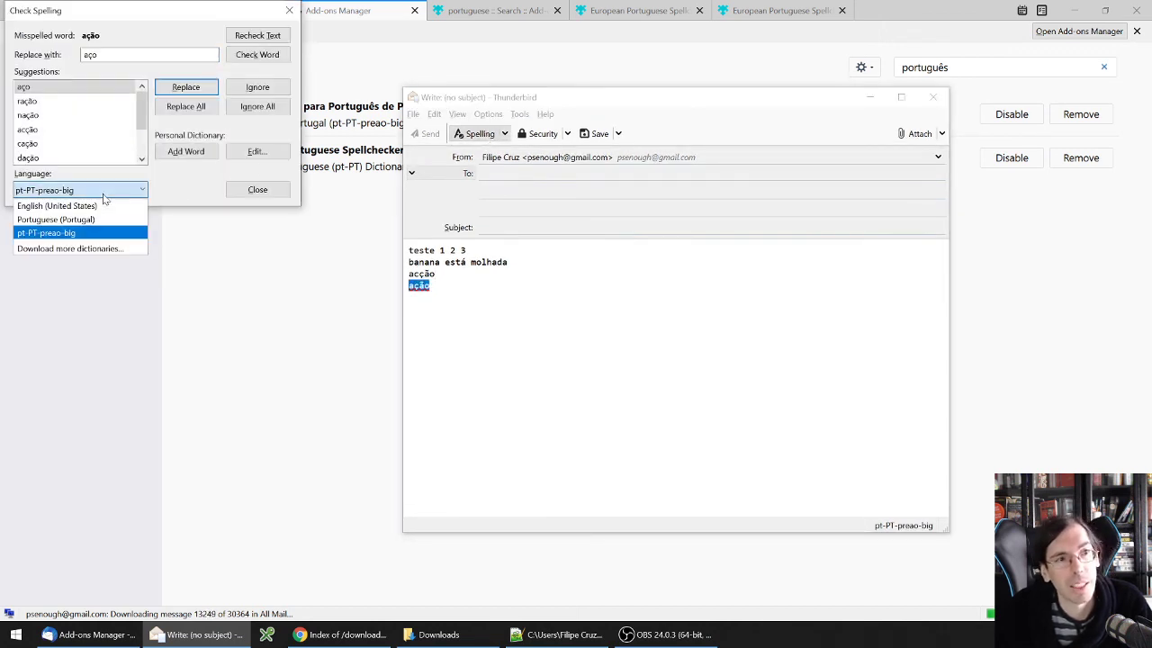
{"action": "left_click", "coordinate": [61, 221]}
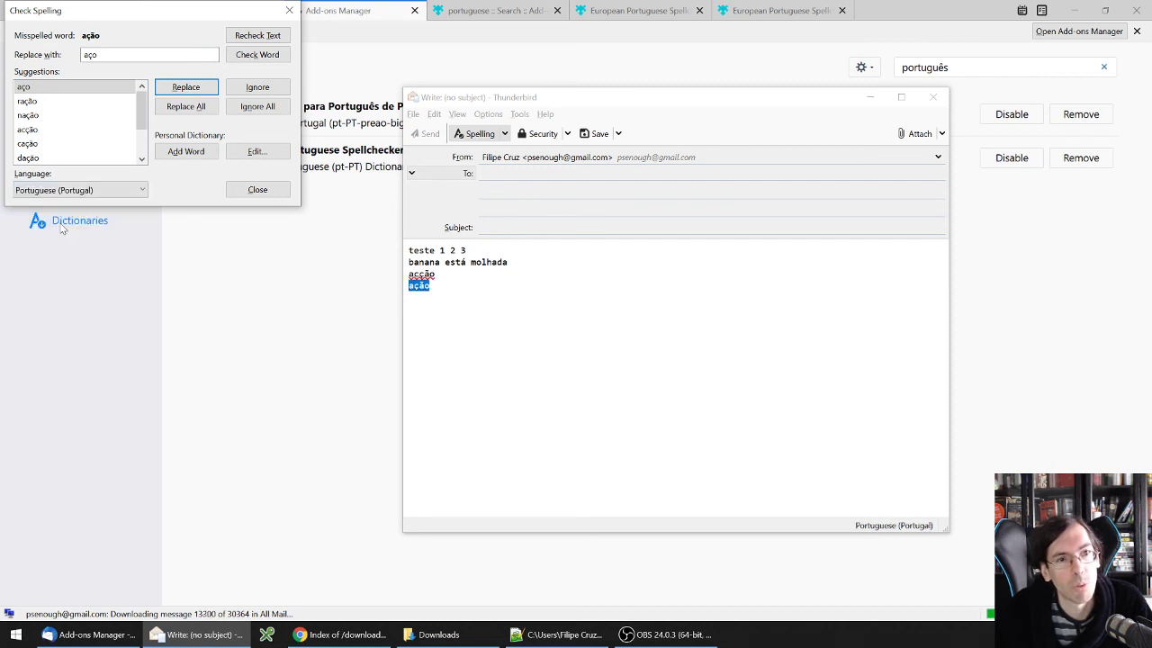
{"action": "left_click", "coordinate": [108, 188]}
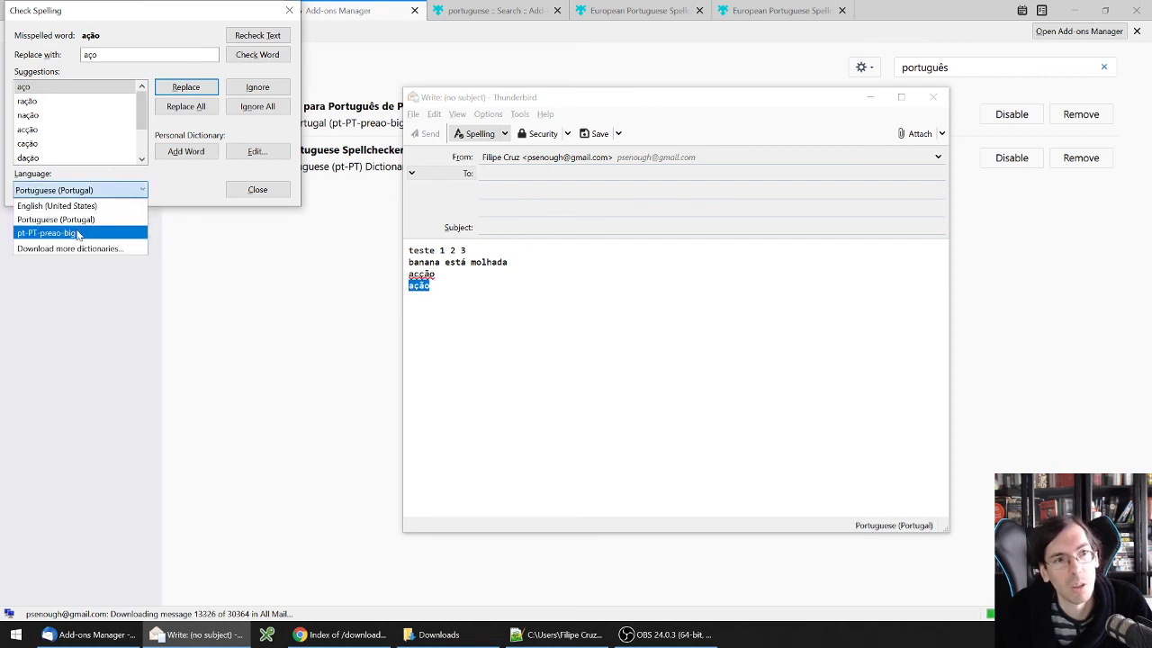
{"action": "left_click", "coordinate": [78, 233]}
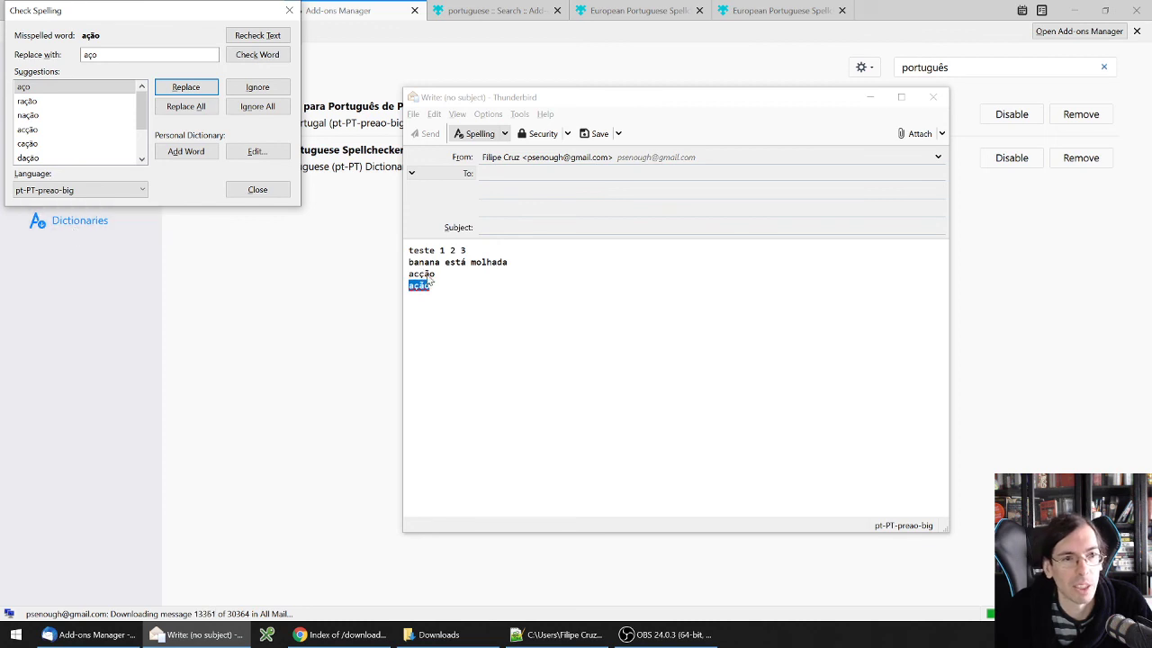
{"action": "left_click", "coordinate": [257, 189]}
Re-check the draft with Portuguese (Portugal), finish on pt-PT-preao-big, and close the spelling check.
{"action": "left_click", "coordinate": [477, 133]}
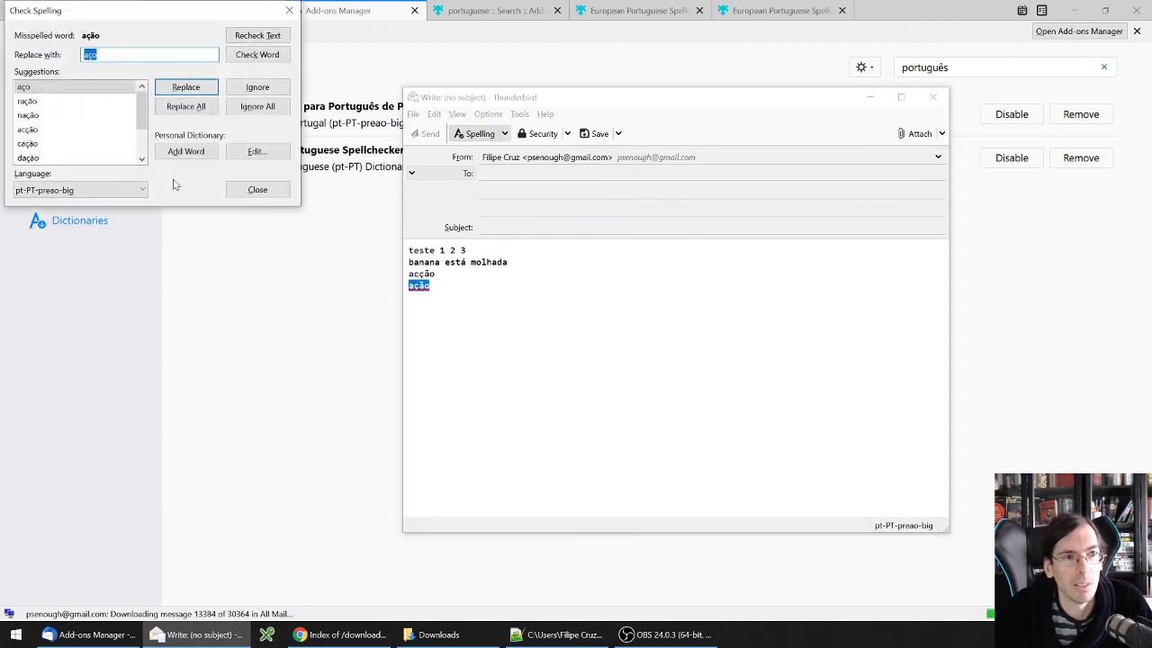
{"action": "left_click", "coordinate": [86, 190]}
{"action": "left_click", "coordinate": [80, 220]}
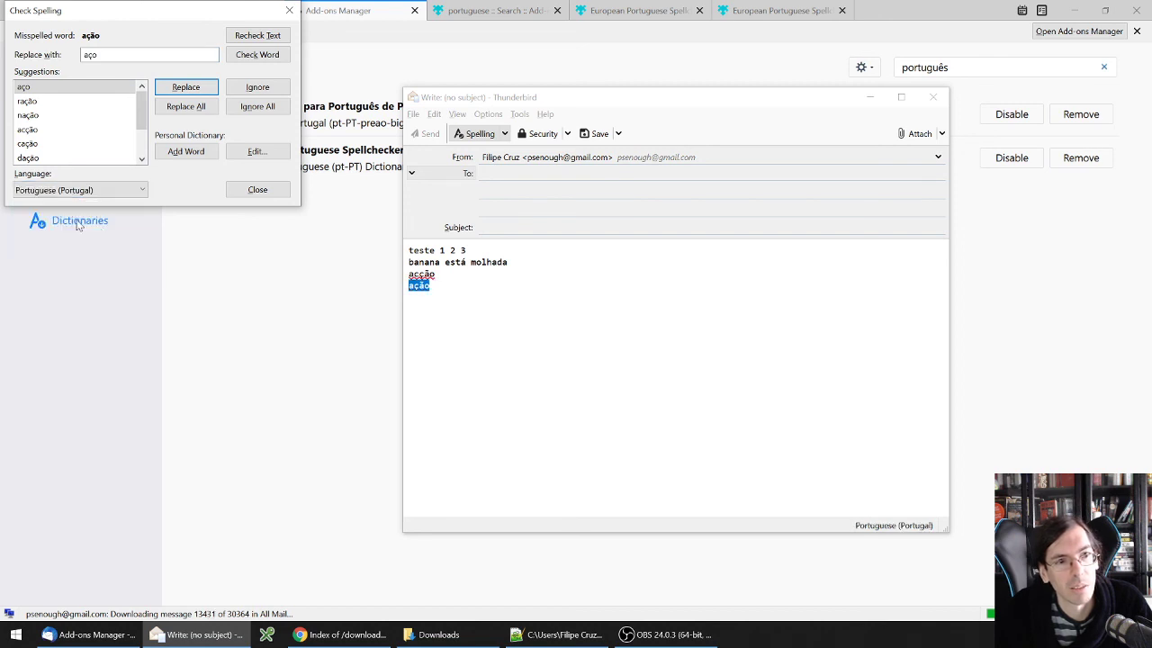
{"action": "left_click", "coordinate": [65, 189]}
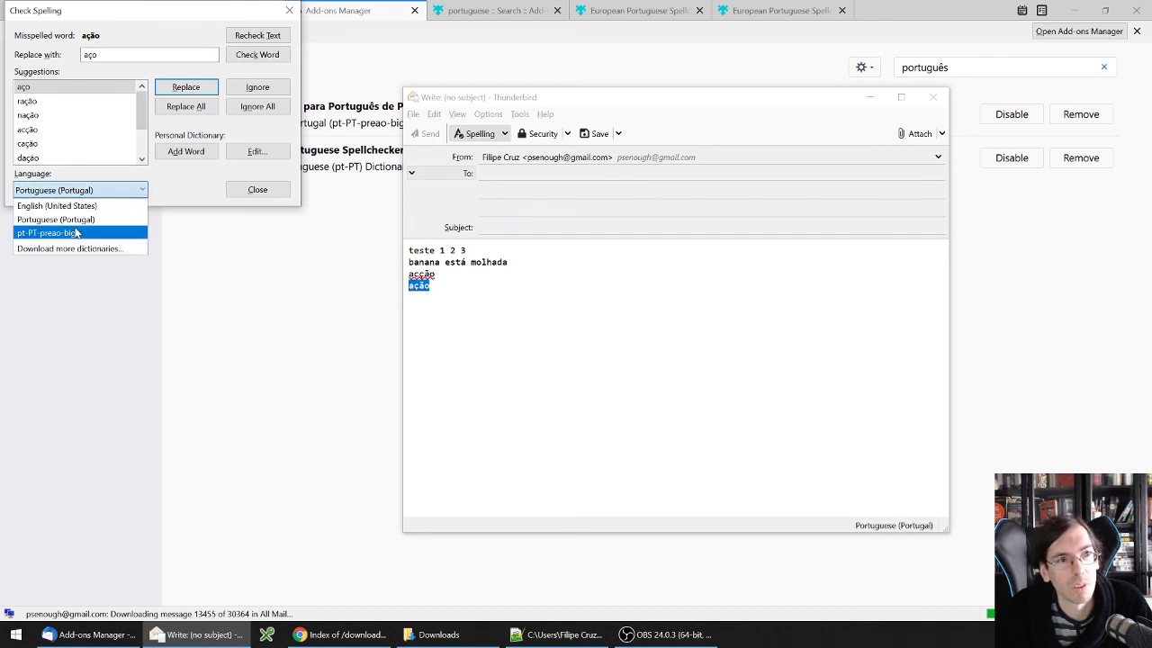
{"action": "left_click", "coordinate": [49, 231]}
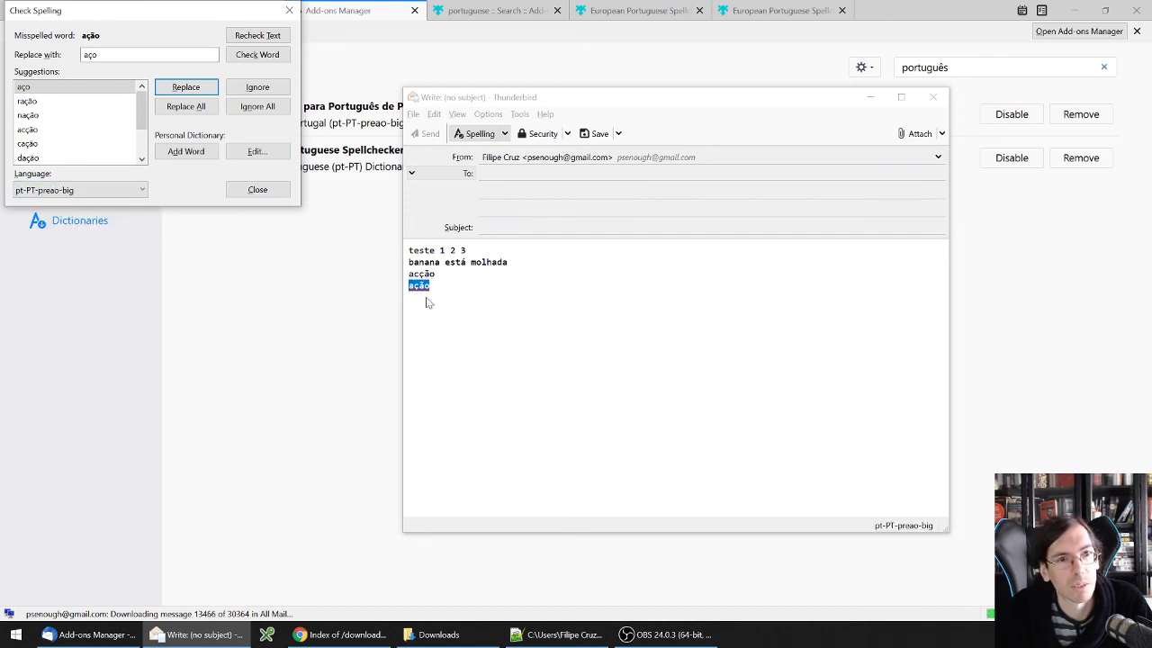
{"action": "left_click", "coordinate": [258, 190]}
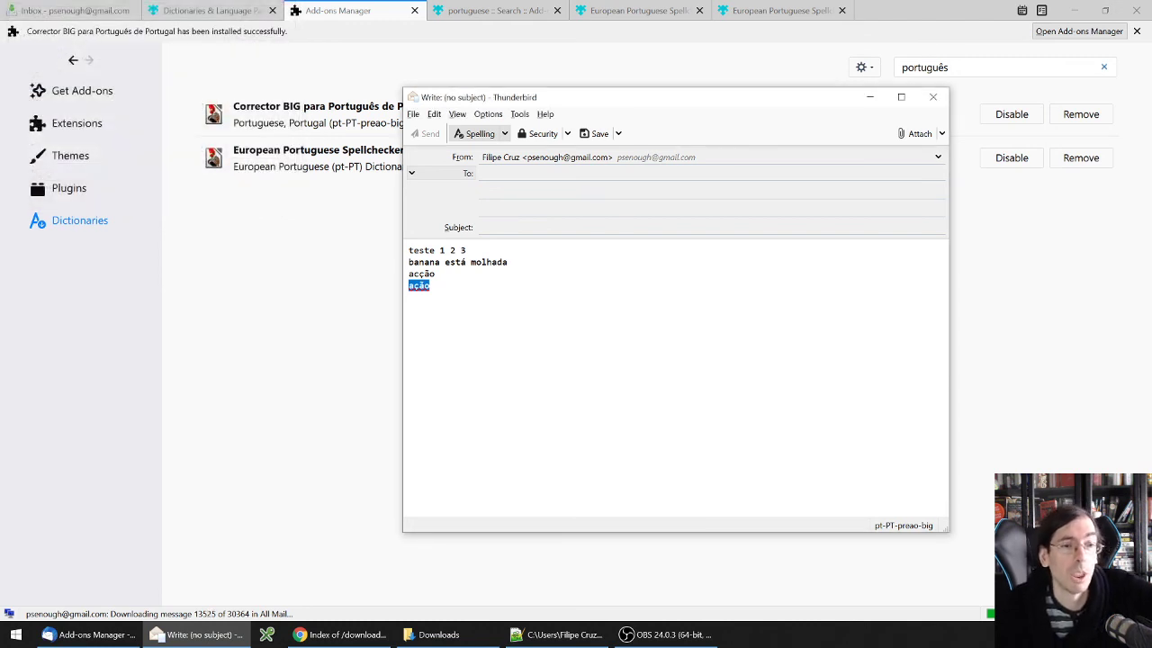